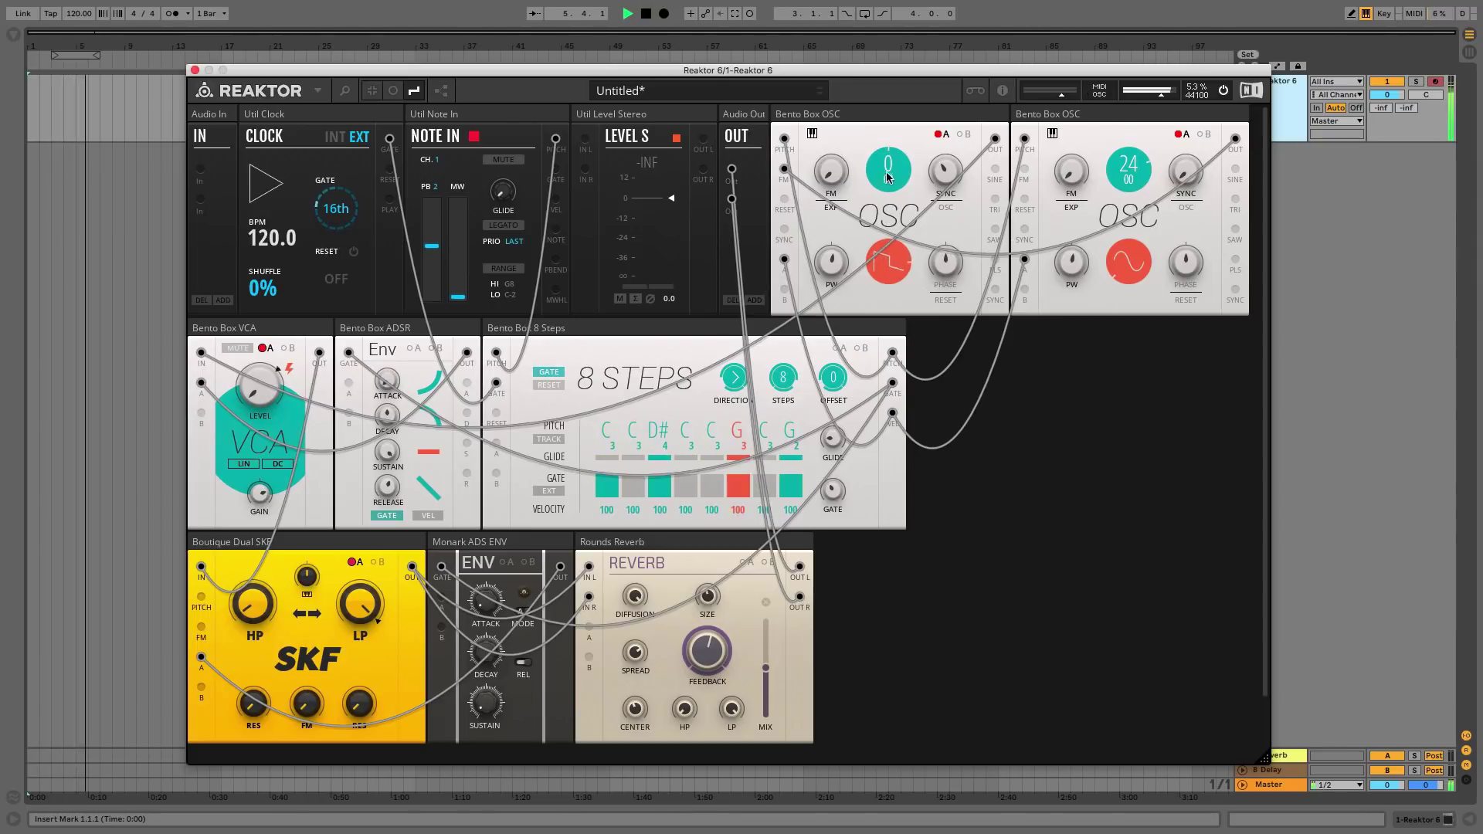
Step: Sweep the first oscillator's pulse width and set the reverb's size to 66.4 and feedback to 61.3
{"action": "left_click_drag", "start_coordinate": [832, 262], "coordinate": [830, 363]}
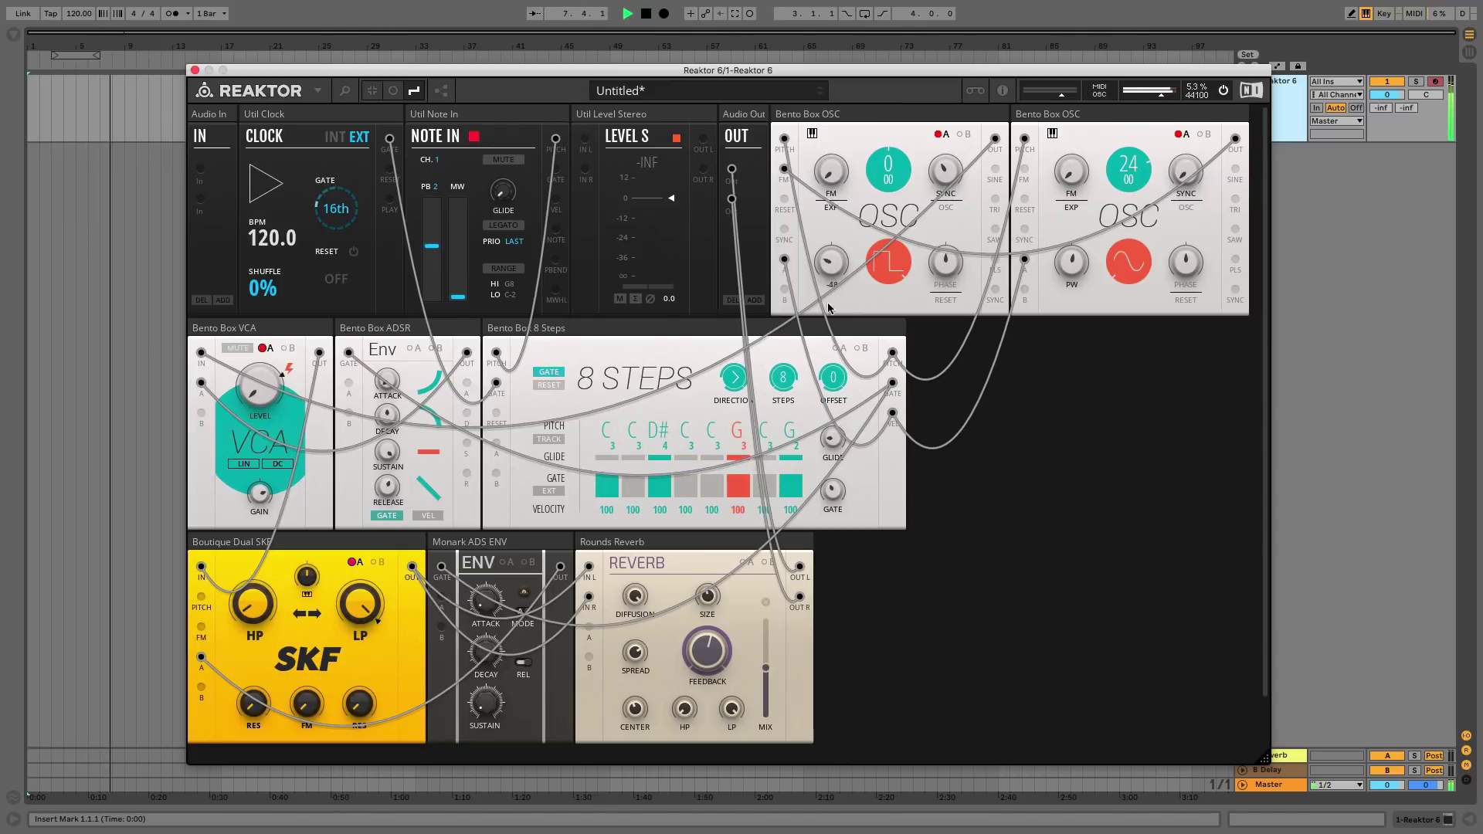
{"action": "left_click_drag", "start_coordinate": [827, 308], "coordinate": [835, 198]}
{"action": "left_click_drag", "start_coordinate": [707, 593], "coordinate": [715, 548]}
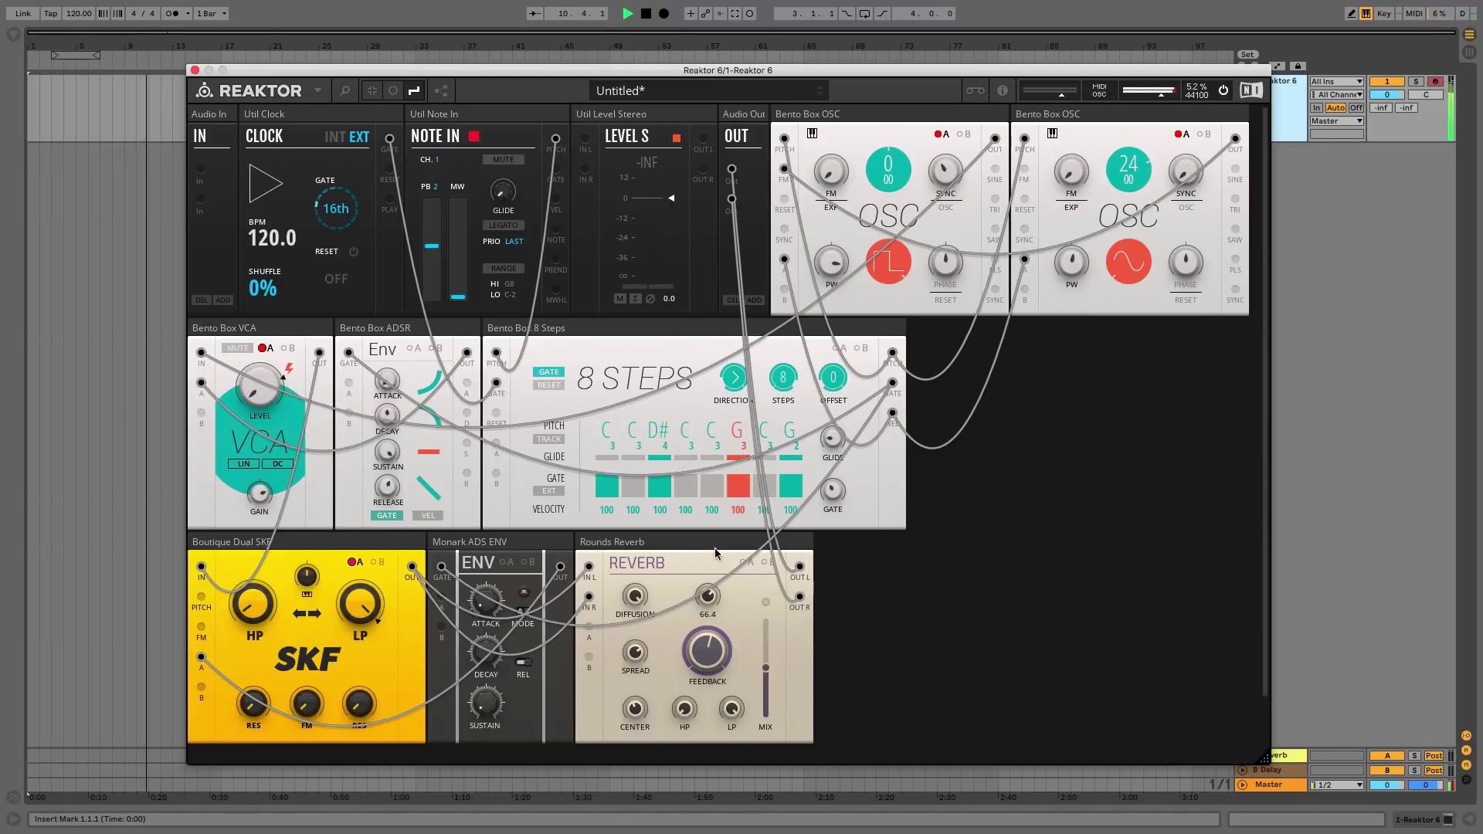
{"action": "left_click_drag", "start_coordinate": [708, 657], "coordinate": [710, 635]}
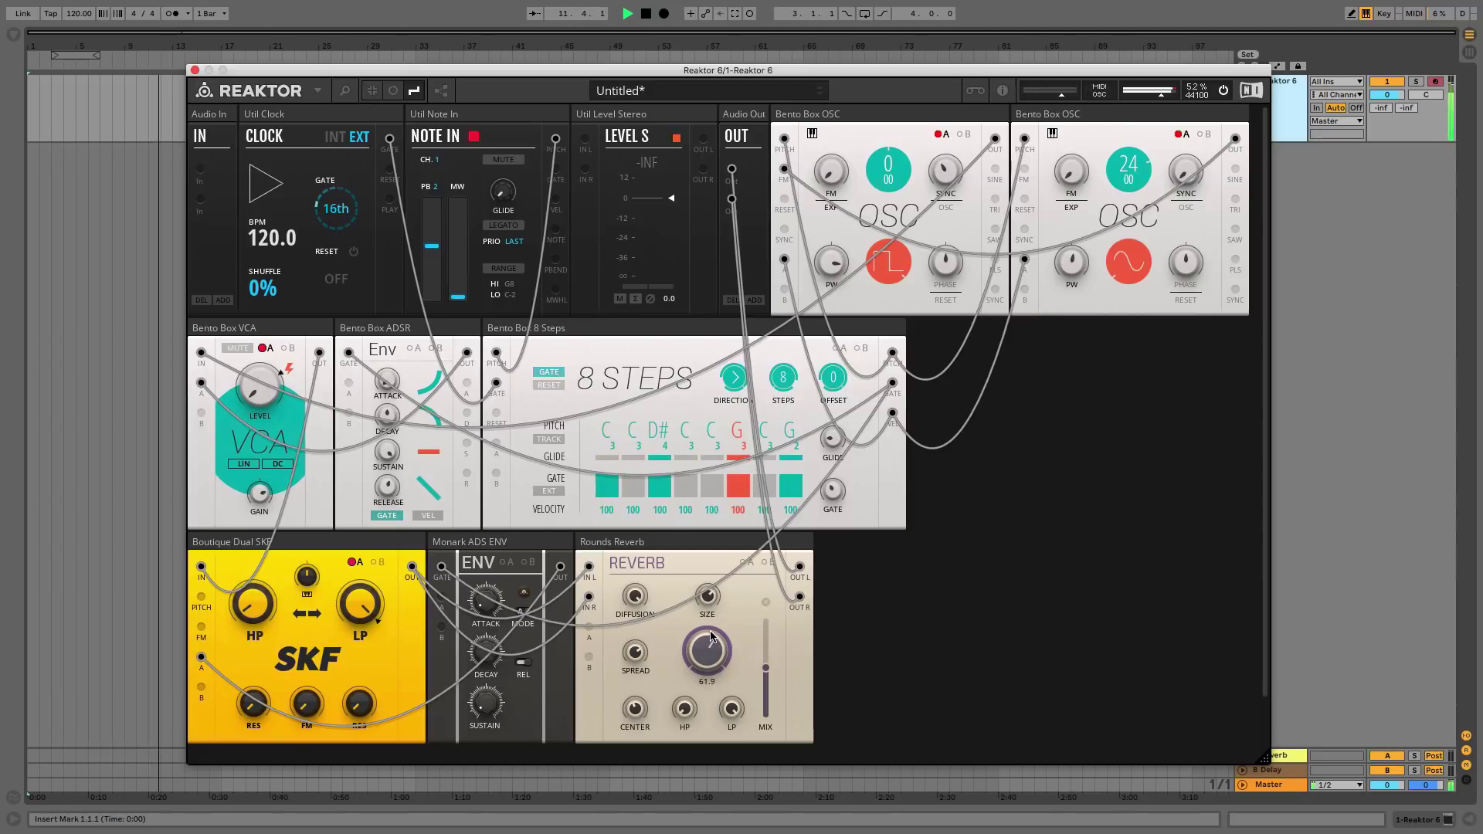
Step: Adjust the Dual SKF low-pass cutoff, the envelope decays, the reverb feedback and the first oscillator's FM amount
{"action": "left_click_drag", "start_coordinate": [360, 607], "coordinate": [474, 658]}
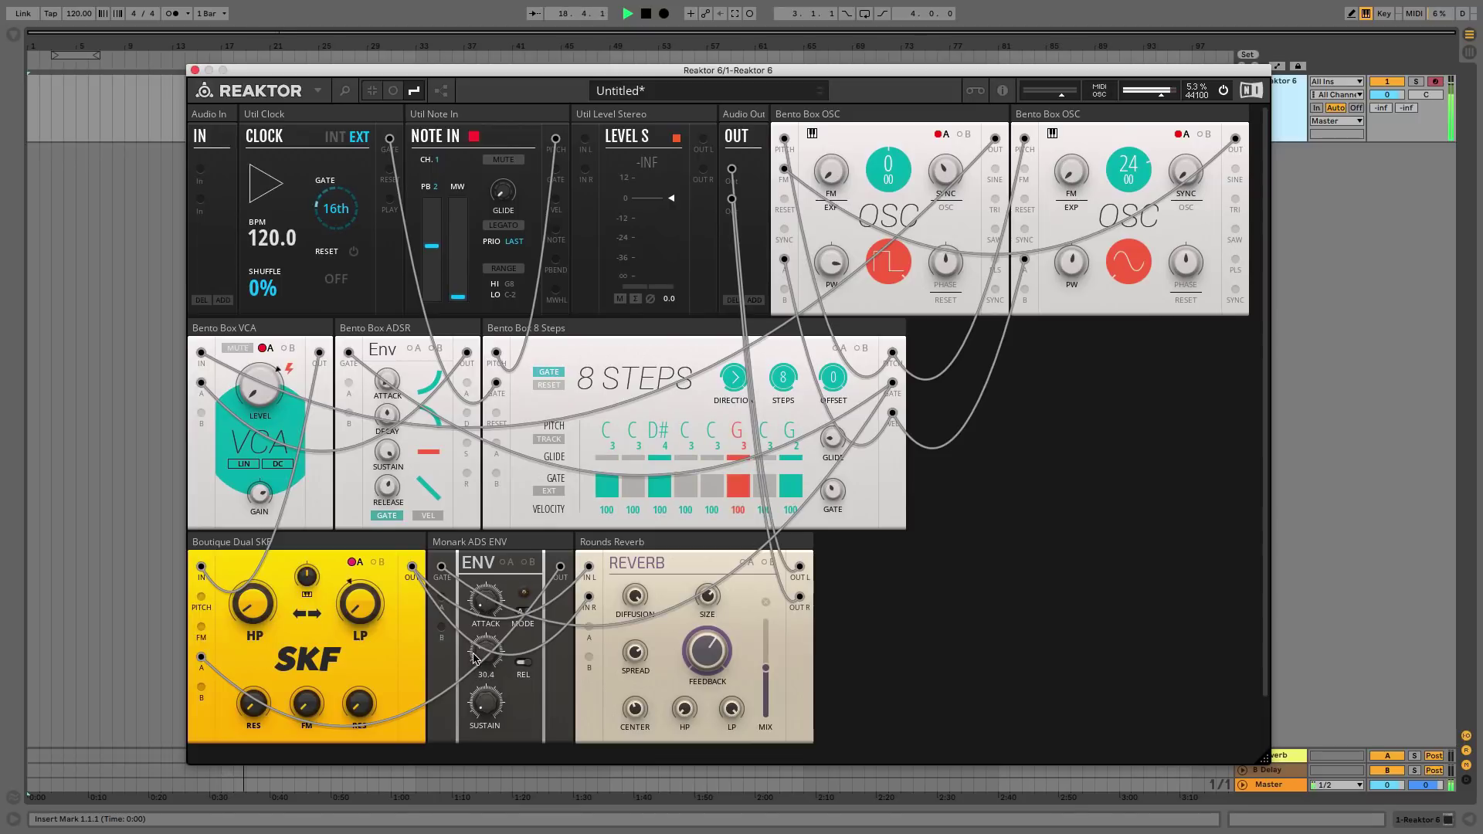
{"action": "left_click_drag", "start_coordinate": [386, 414], "coordinate": [394, 366]}
{"action": "left_click_drag", "start_coordinate": [718, 634], "coordinate": [710, 693]}
{"action": "mouse_move", "coordinate": [831, 180]}
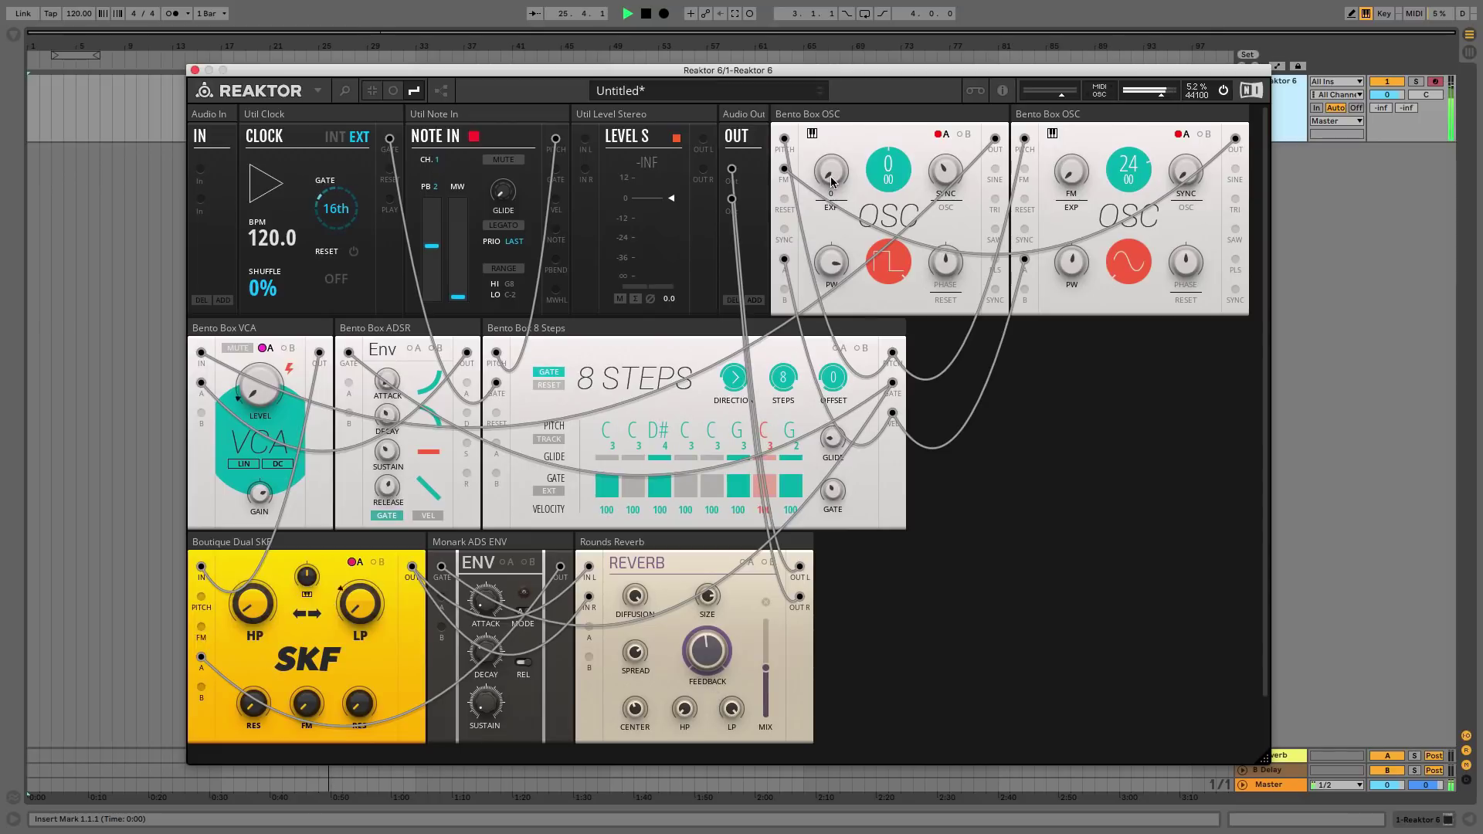
{"action": "left_click_drag", "start_coordinate": [831, 180], "coordinate": [833, 116]}
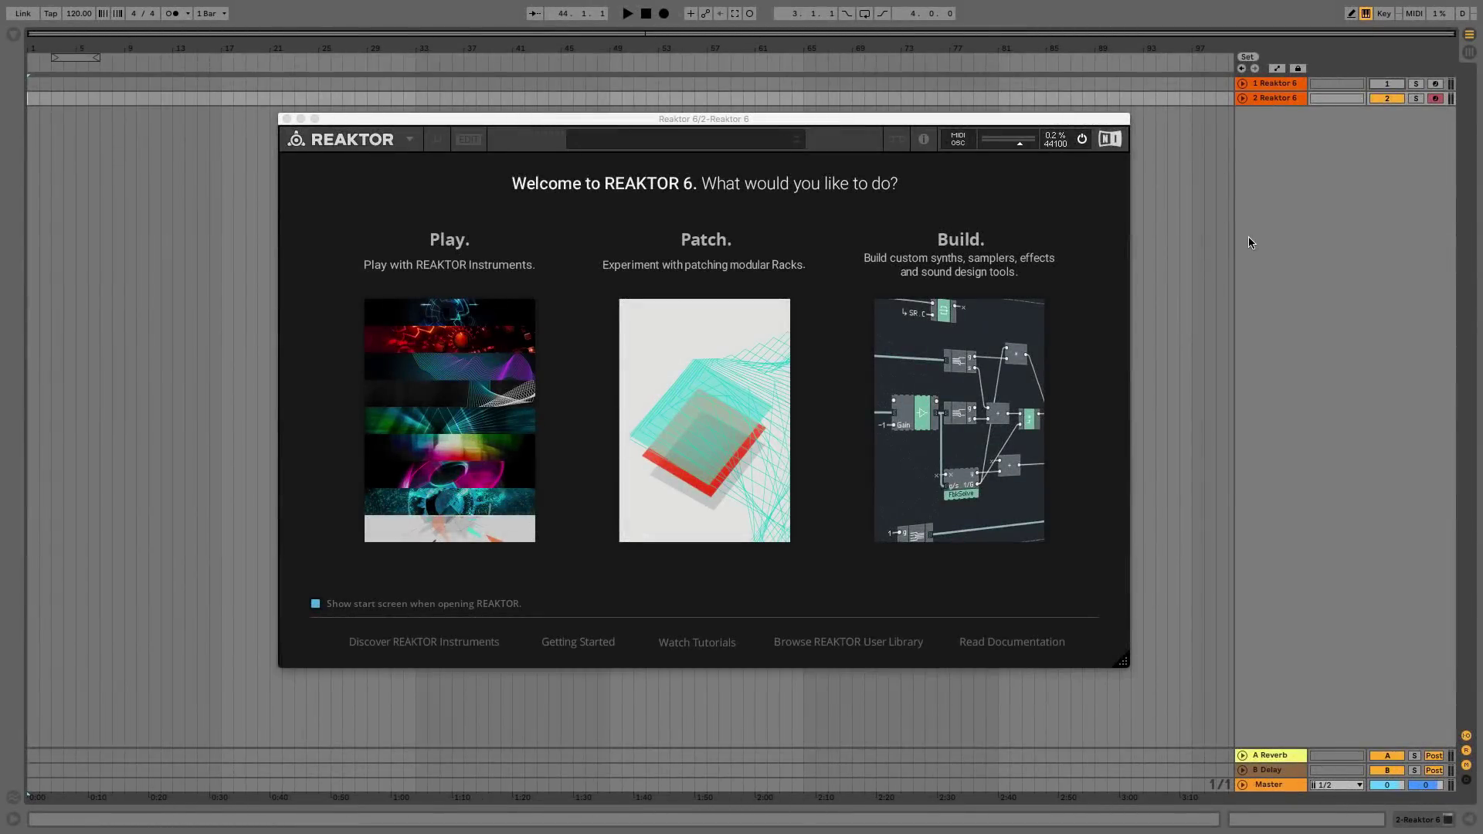
Step: Start a new modular rack patch and add a Bento Oscillator below the utility blocks from the Blocks Base library
{"action": "left_click", "coordinate": [703, 386]}
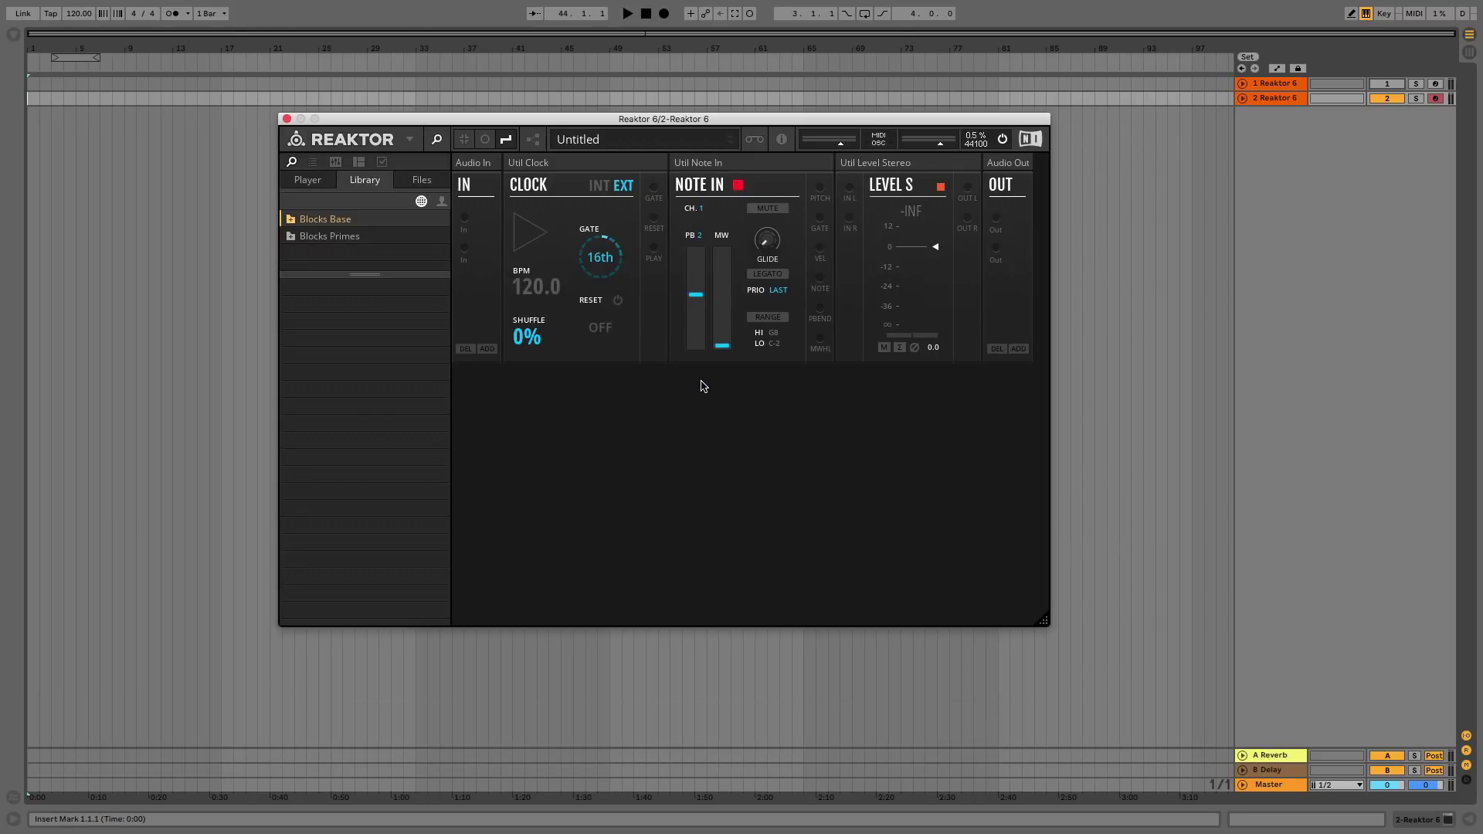
{"action": "left_click", "coordinate": [291, 220]}
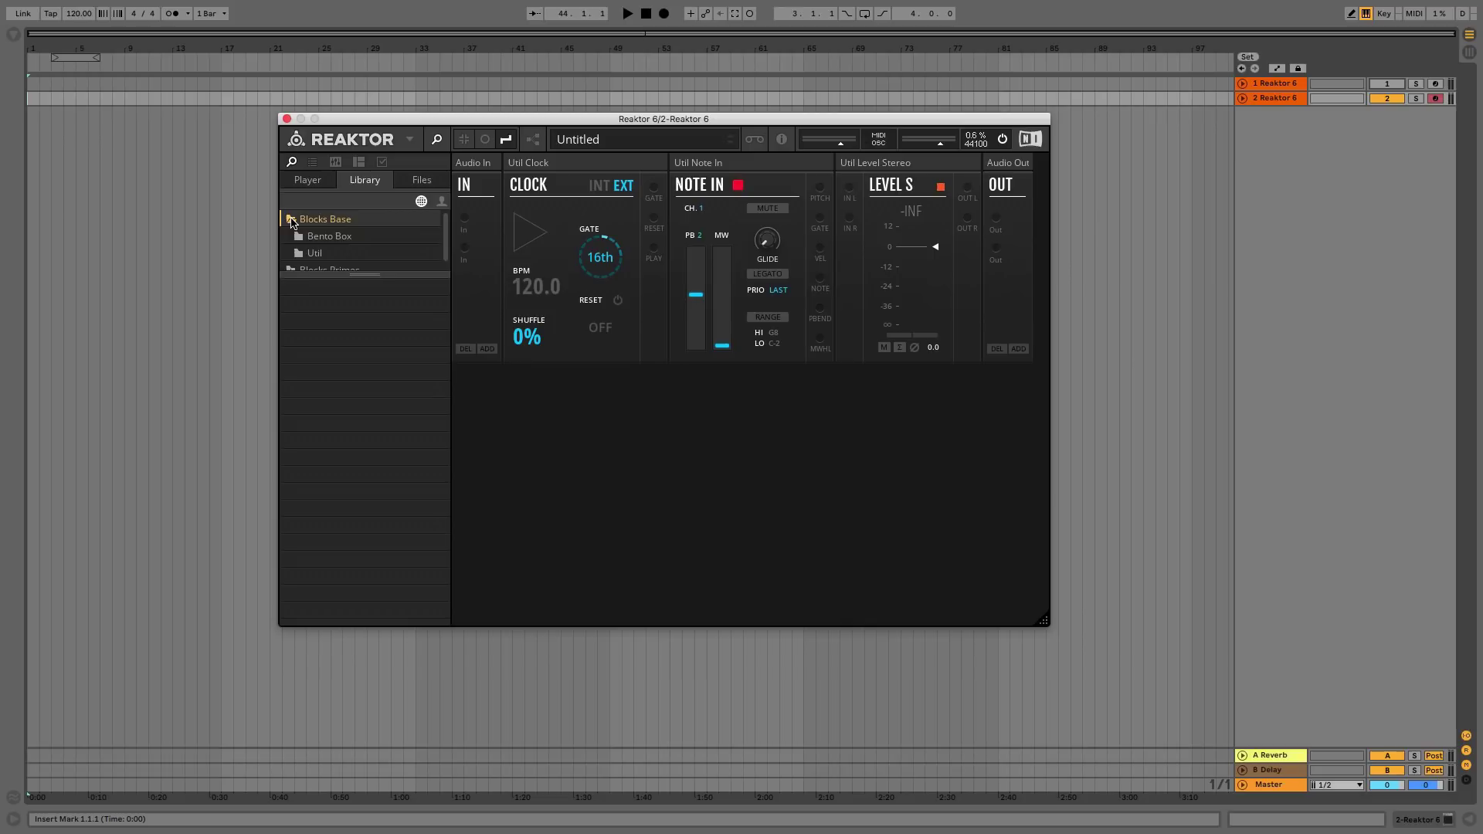
{"action": "left_click_drag", "start_coordinate": [363, 274], "coordinate": [362, 370]}
{"action": "left_click", "coordinate": [345, 238]}
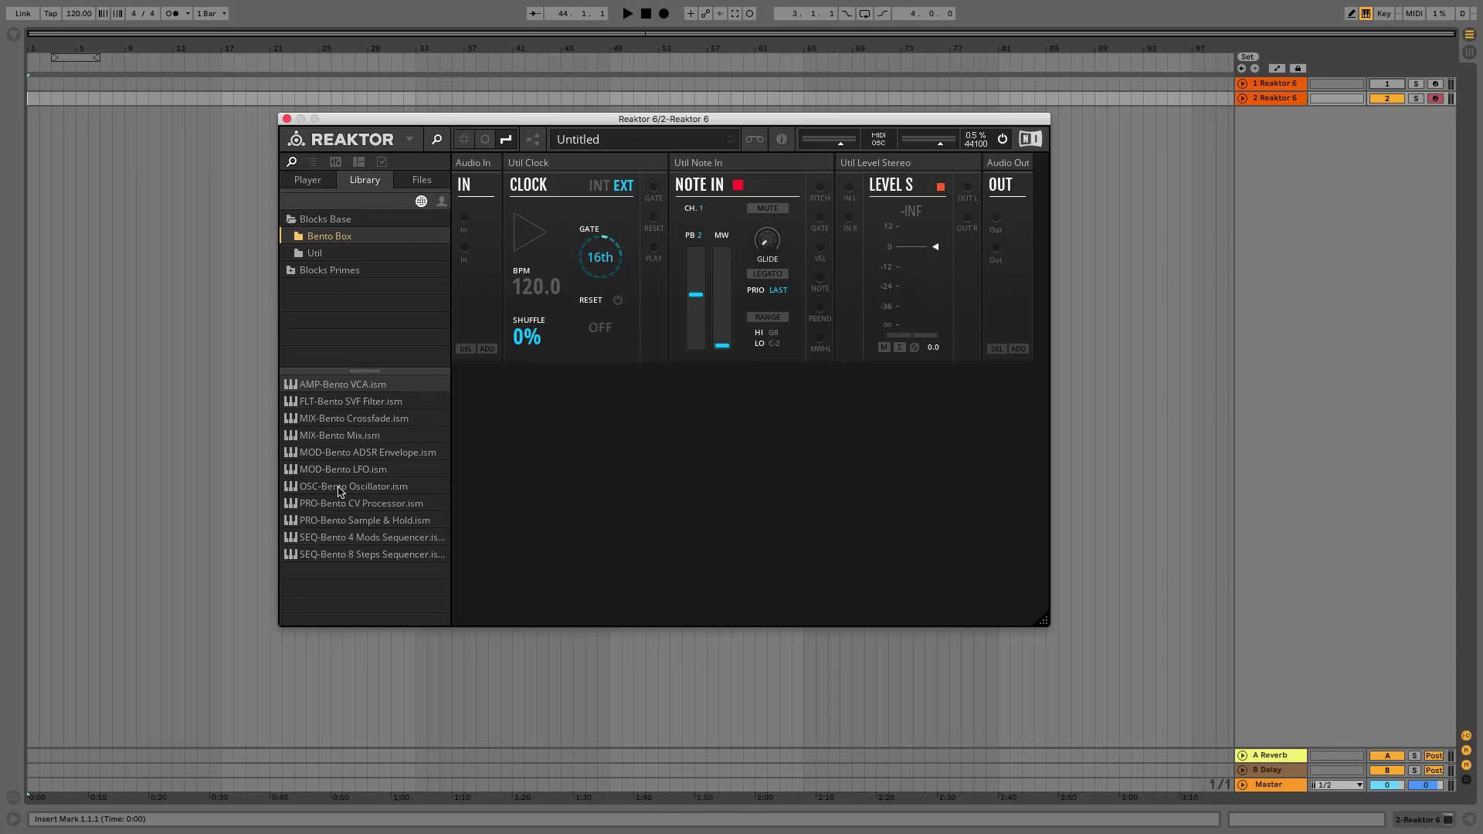
{"action": "left_click_drag", "start_coordinate": [339, 488], "coordinate": [661, 438]}
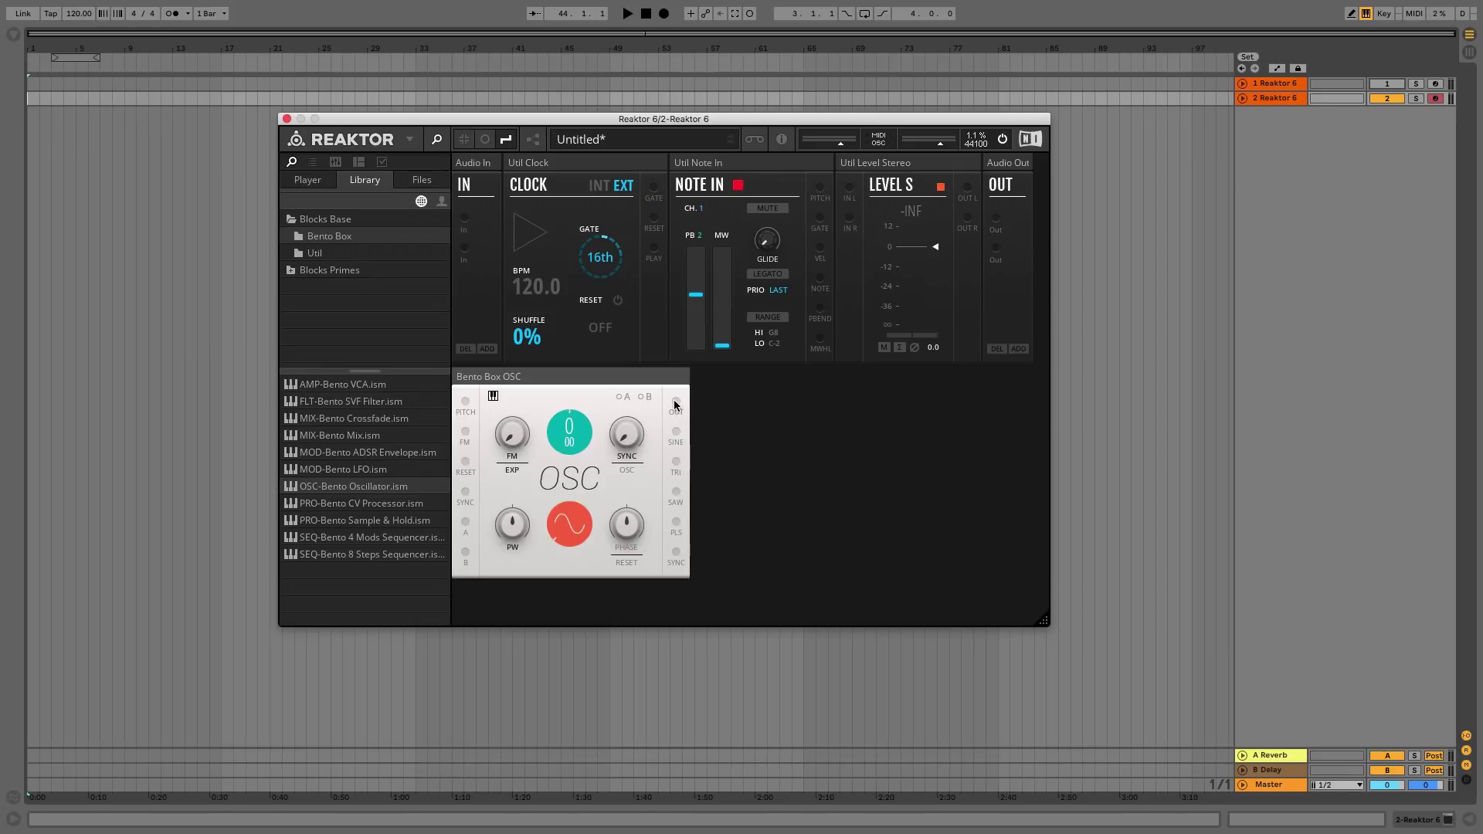
Step: Connect the oscillator's output to both audio outputs and the Note In pitch to its pitch input, and play a test note
{"action": "left_click_drag", "start_coordinate": [676, 401], "coordinate": [996, 219]}
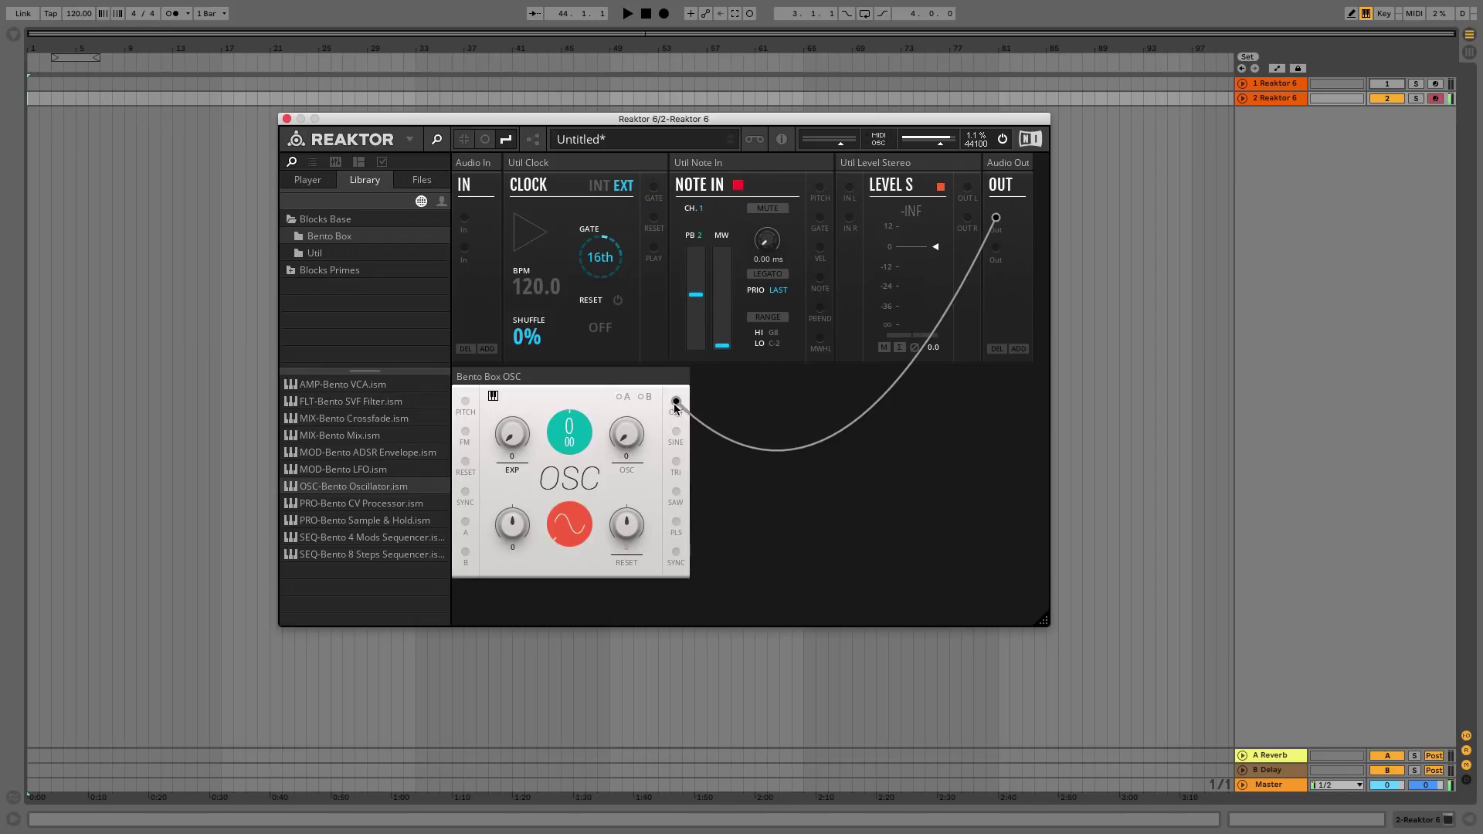
{"action": "left_click_drag", "start_coordinate": [675, 401], "coordinate": [996, 249]}
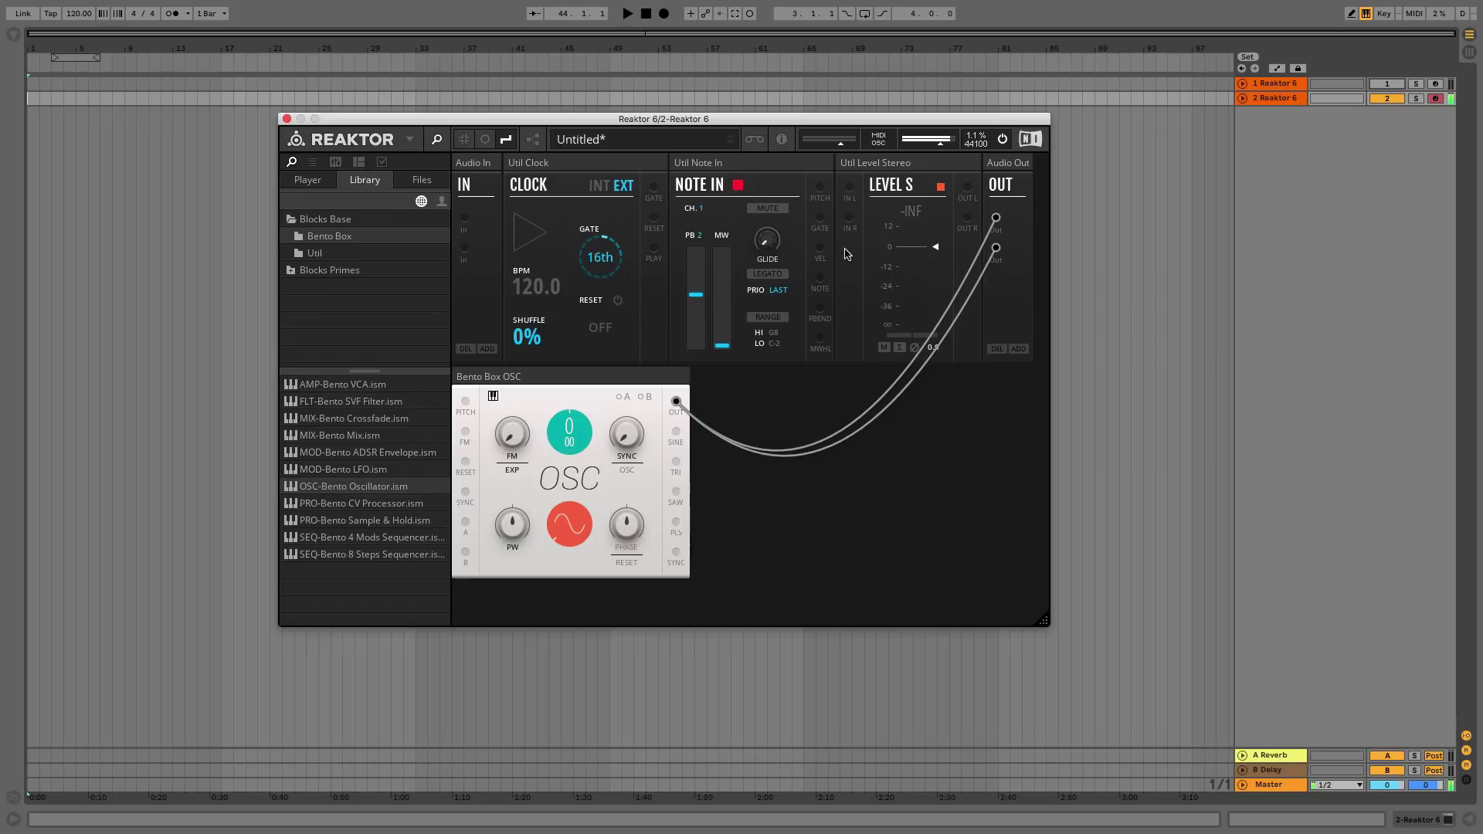
{"action": "left_click_drag", "start_coordinate": [820, 188], "coordinate": [465, 401]}
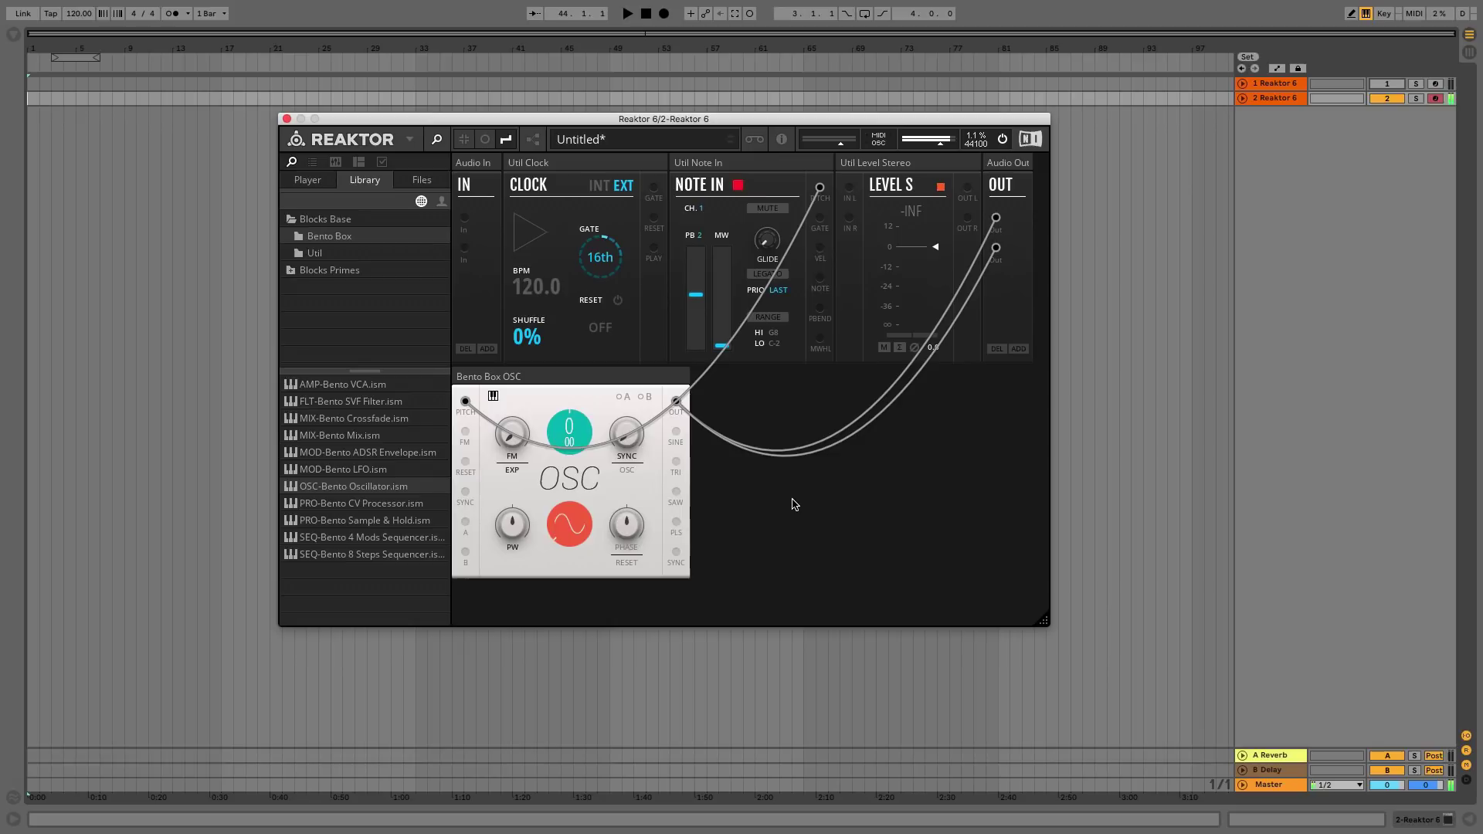
{"action": "key", "text": "a"}
Step: Switch off the audio engine, add a Bento VCA beside the oscillator, and disconnect both cables from the audio outputs
{"action": "left_click", "coordinate": [1004, 139]}
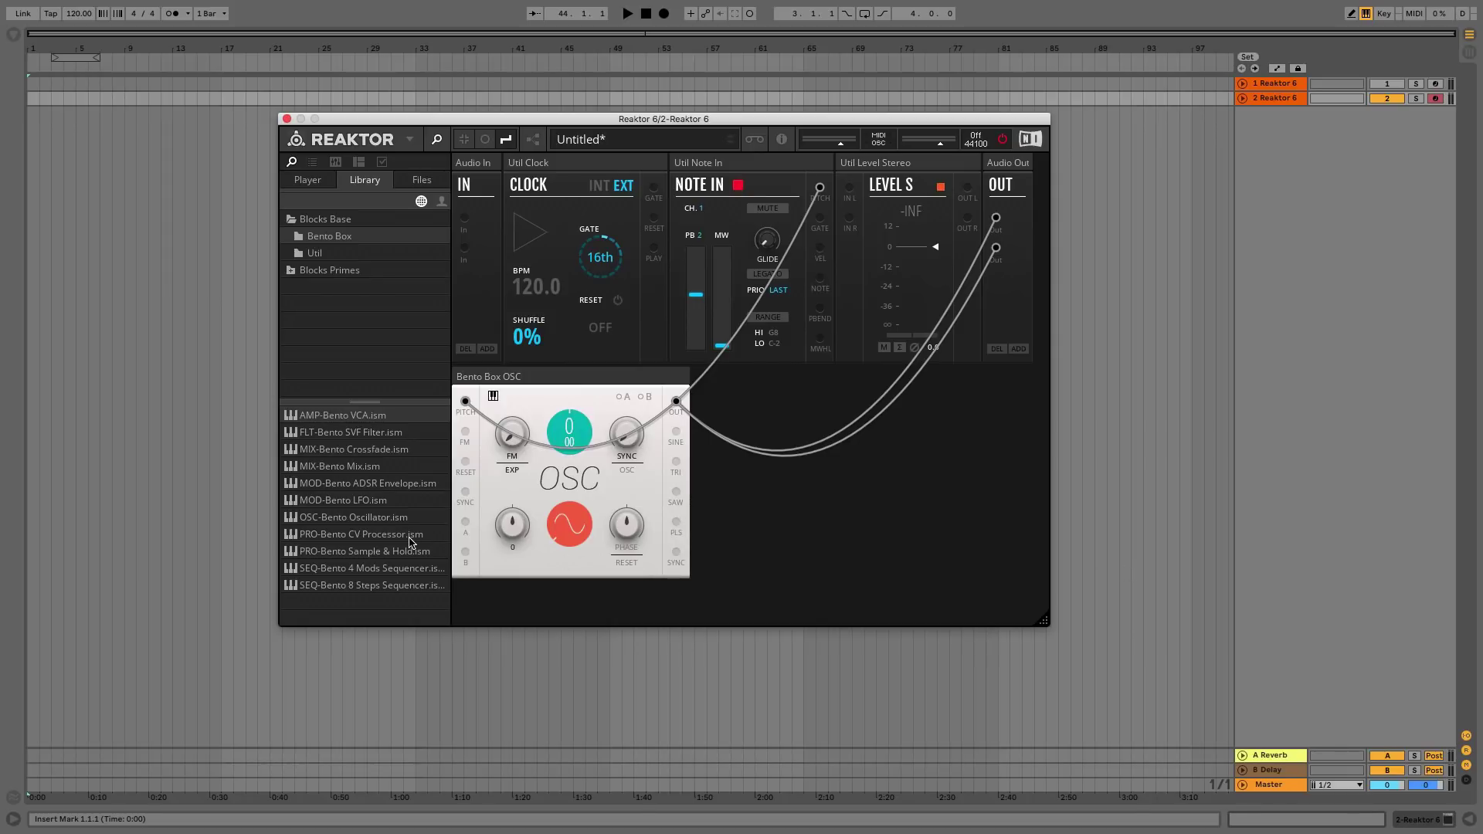
{"action": "double_click", "coordinate": [342, 417]}
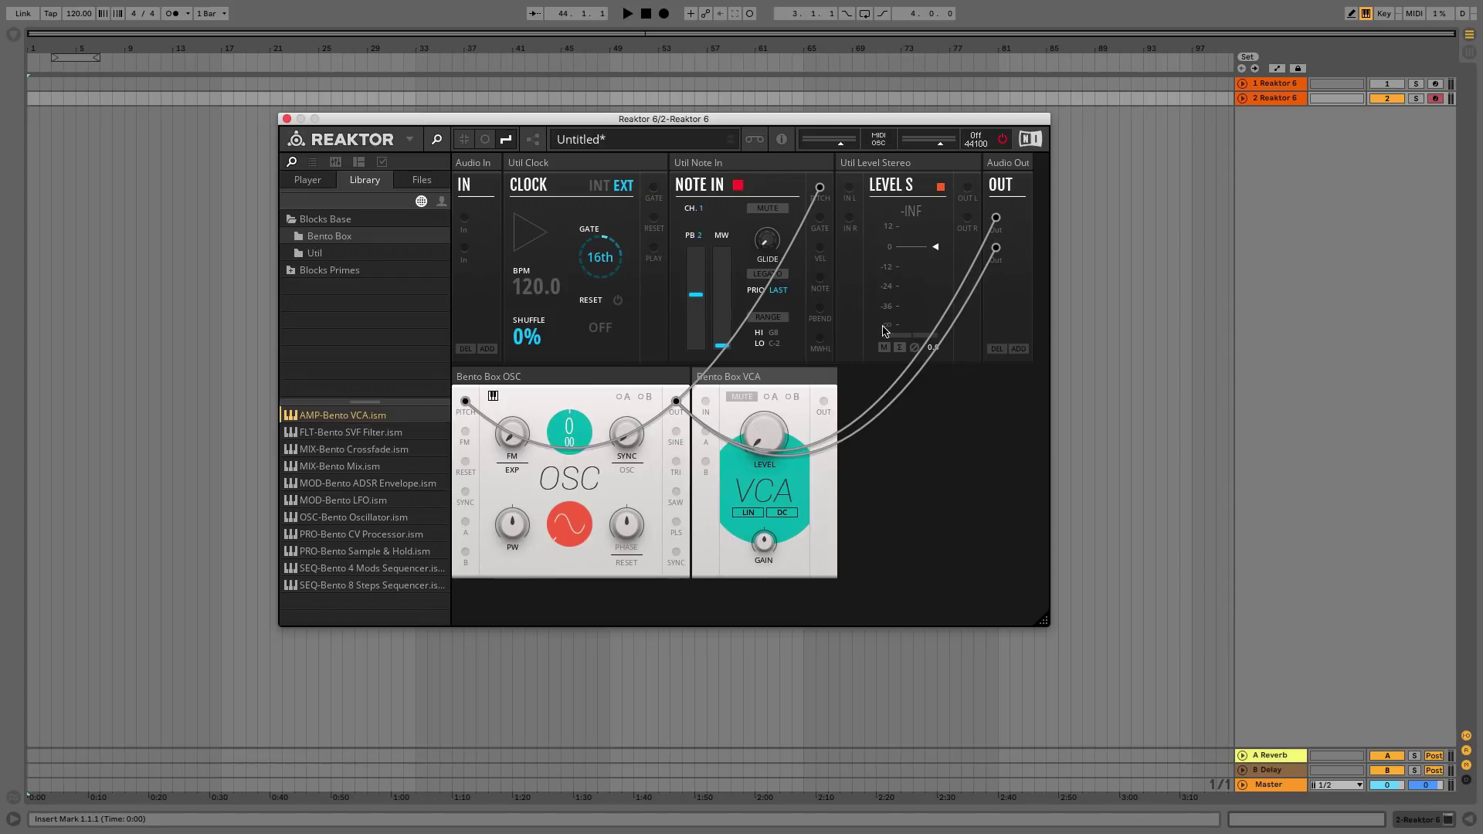
{"action": "left_click", "coordinate": [996, 219]}
{"action": "left_click", "coordinate": [996, 248]}
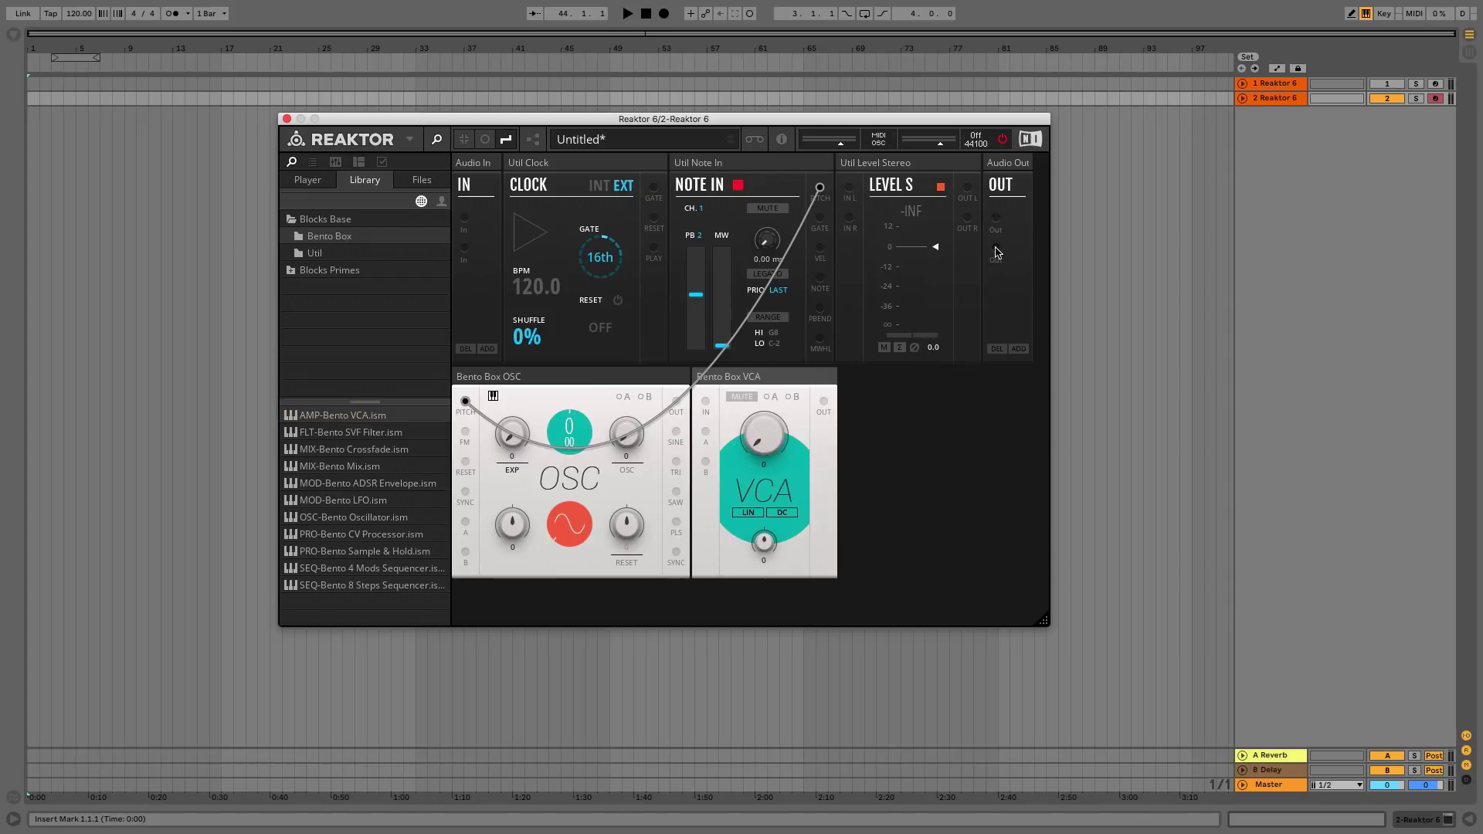
Step: Route the oscillator through the VCA to both audio outputs and test the VCA level with the audio engine switched back on
{"action": "left_click_drag", "start_coordinate": [676, 401], "coordinate": [705, 401]}
{"action": "left_click_drag", "start_coordinate": [823, 401], "coordinate": [996, 219]}
{"action": "left_click_drag", "start_coordinate": [823, 401], "coordinate": [997, 250]}
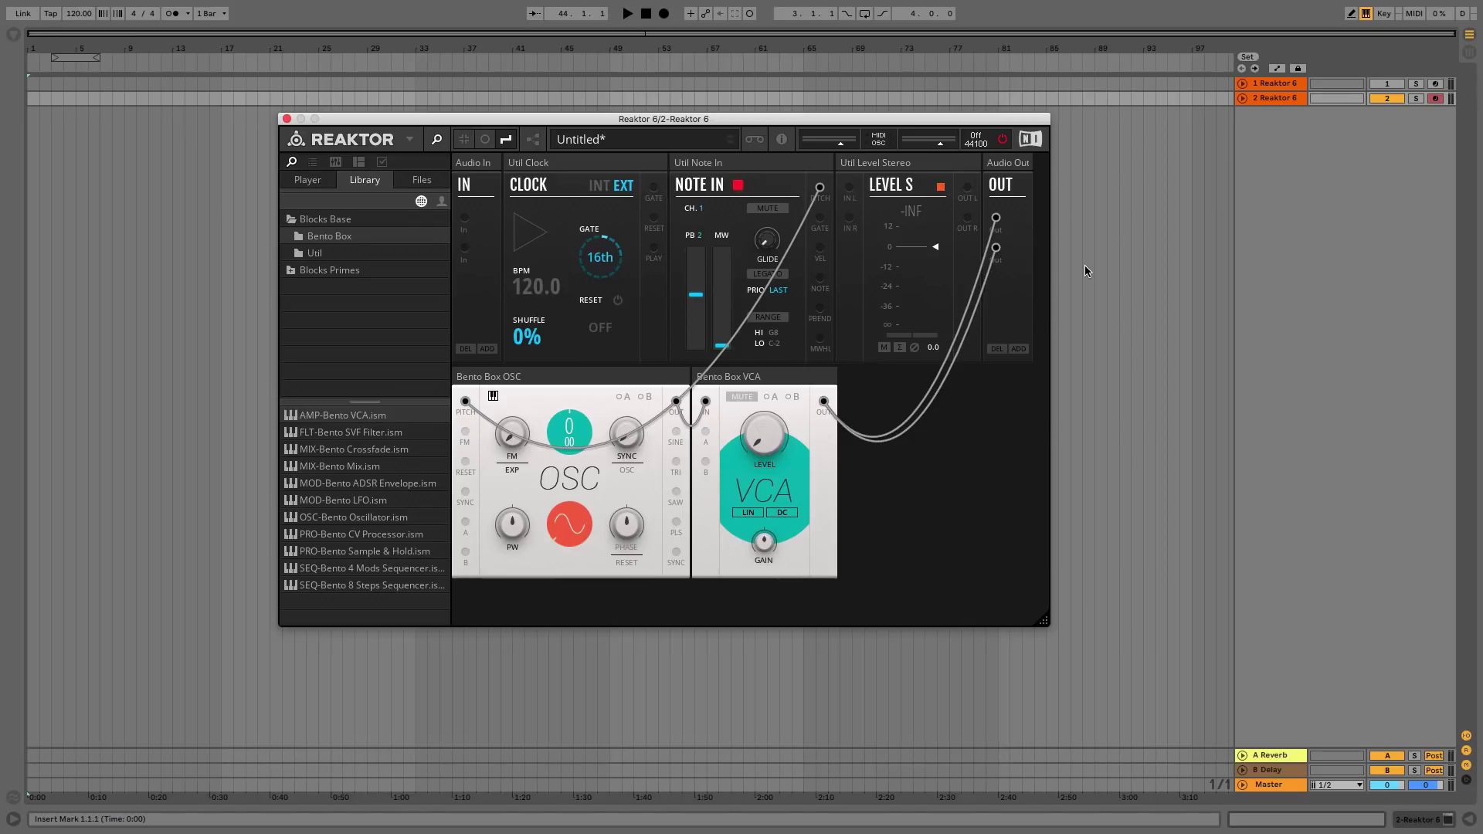
{"action": "left_click", "coordinate": [1003, 140]}
{"action": "mouse_move", "coordinate": [762, 444]}
{"action": "left_mouse_down"}
{"action": "mouse_move", "coordinate": [762, 284]}
{"action": "mouse_move", "coordinate": [736, 143]}
{"action": "mouse_move", "coordinate": [732, 395]}
{"action": "mouse_move", "coordinate": [751, 442]}
{"action": "left_mouse_up"}
Step: Add a Bento ADSR Envelope, triggered by the Note In gate, and connect its output to the VCA's A modulation input
{"action": "double_click", "coordinate": [357, 483]}
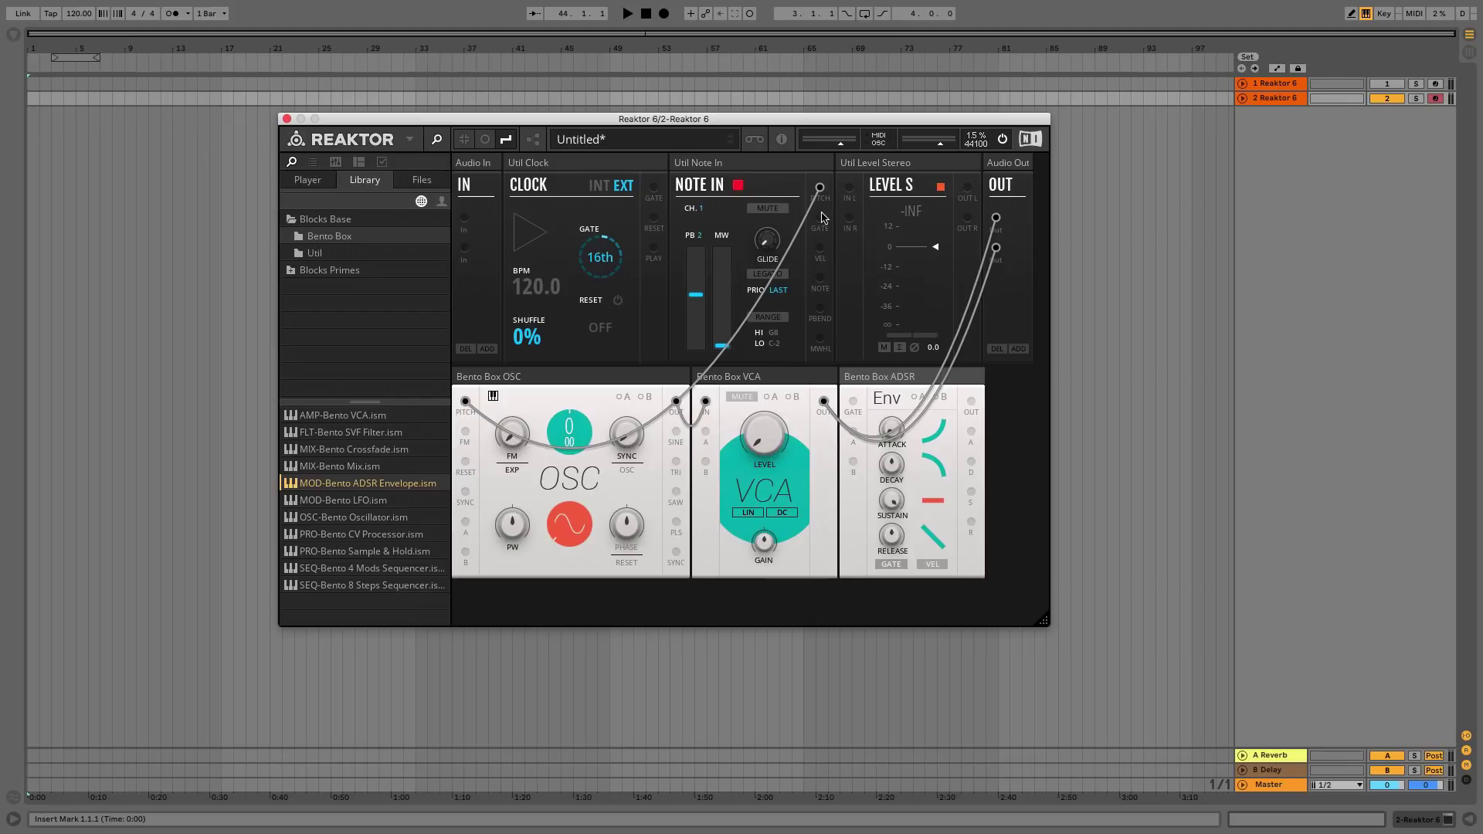
{"action": "left_click_drag", "start_coordinate": [820, 217], "coordinate": [852, 402]}
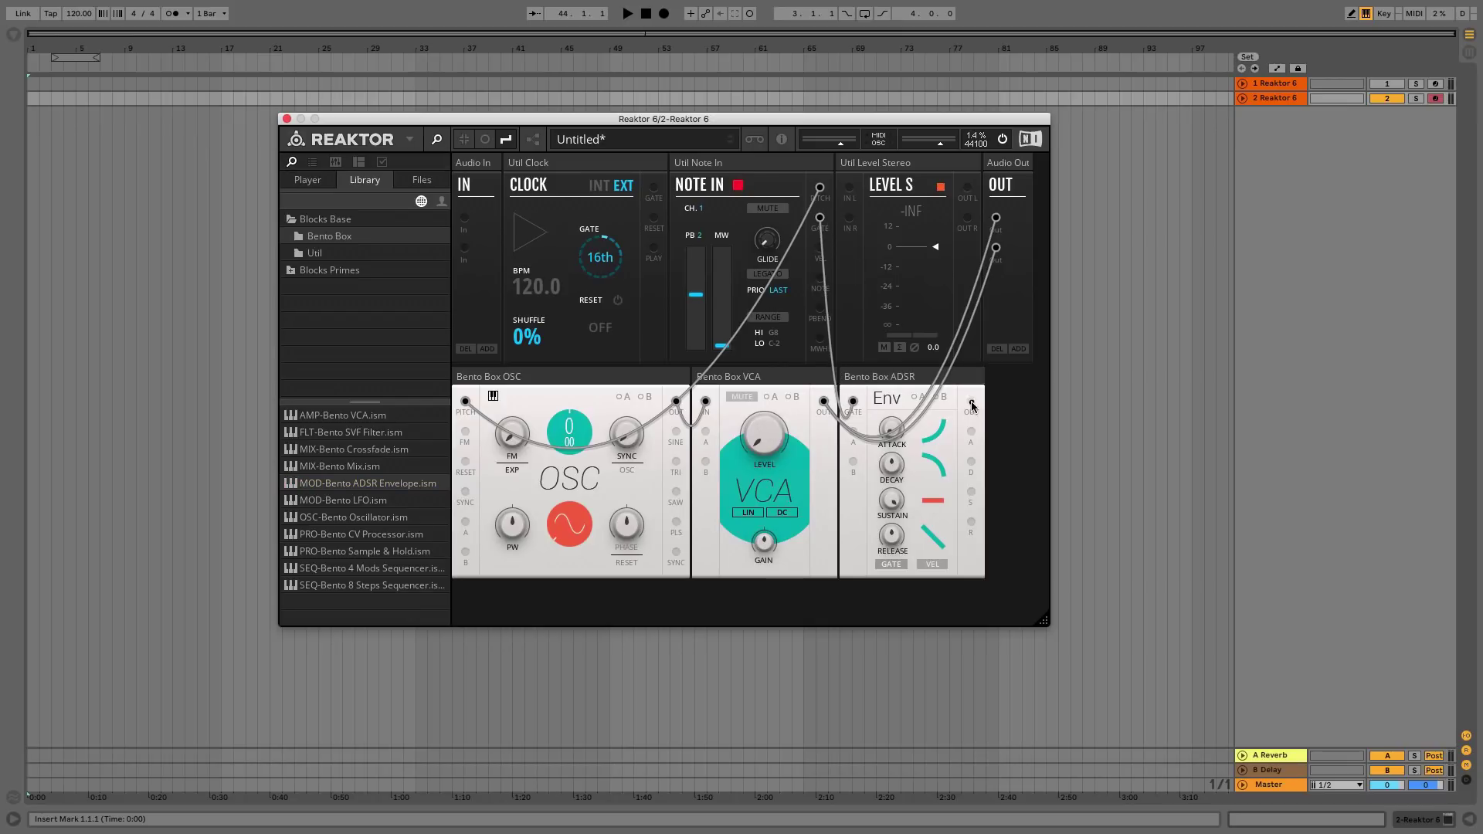
{"action": "left_click_drag", "start_coordinate": [971, 403], "coordinate": [705, 433]}
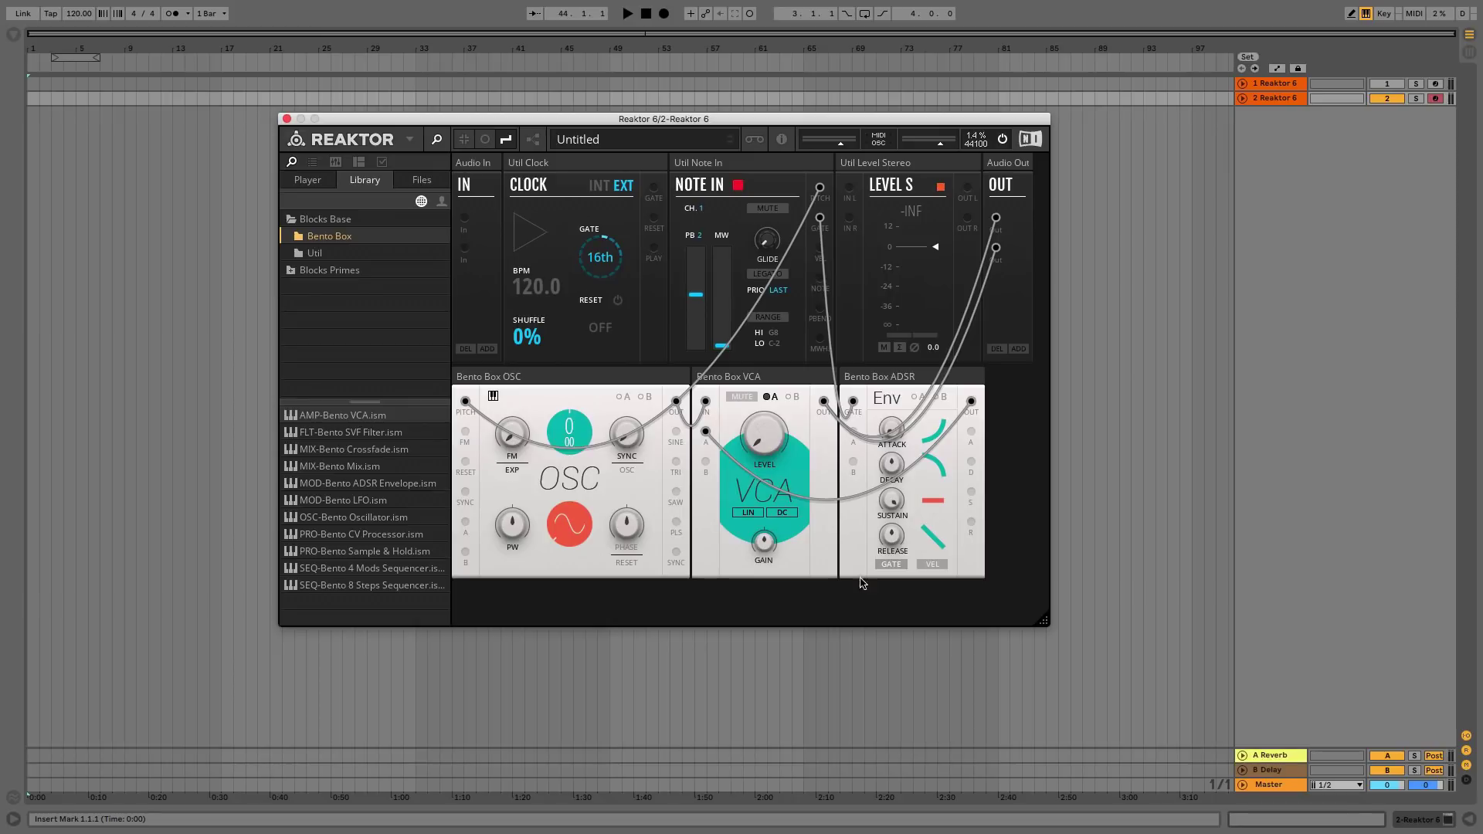
Step: Assign modulation source A to the VCA's level with a positive amount and play test notes
{"action": "left_click", "coordinate": [769, 398]}
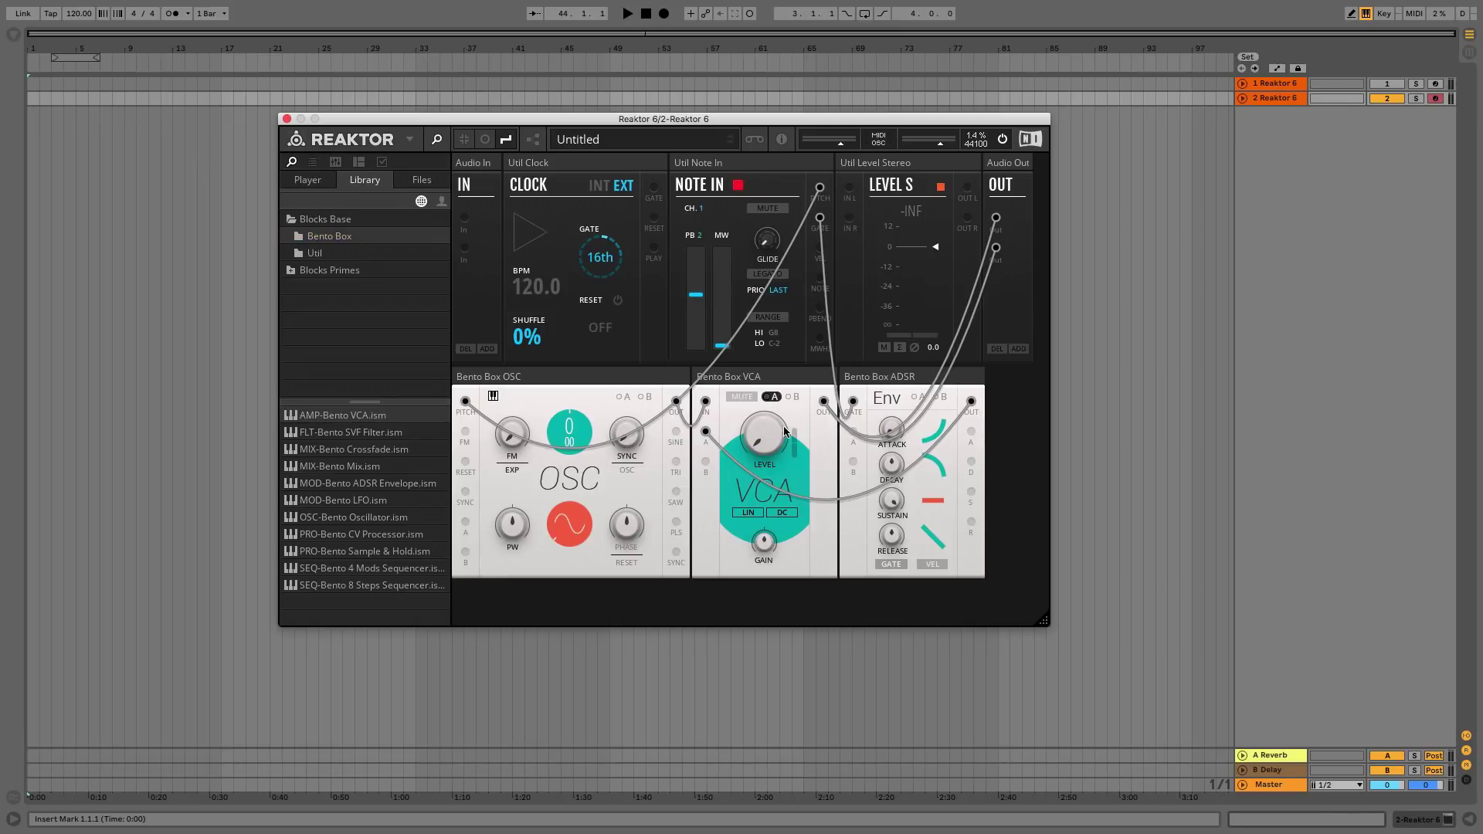
{"action": "left_click_drag", "start_coordinate": [796, 442], "coordinate": [799, 308]}
{"action": "key", "text": "a"}
{"action": "key", "text": "a"}
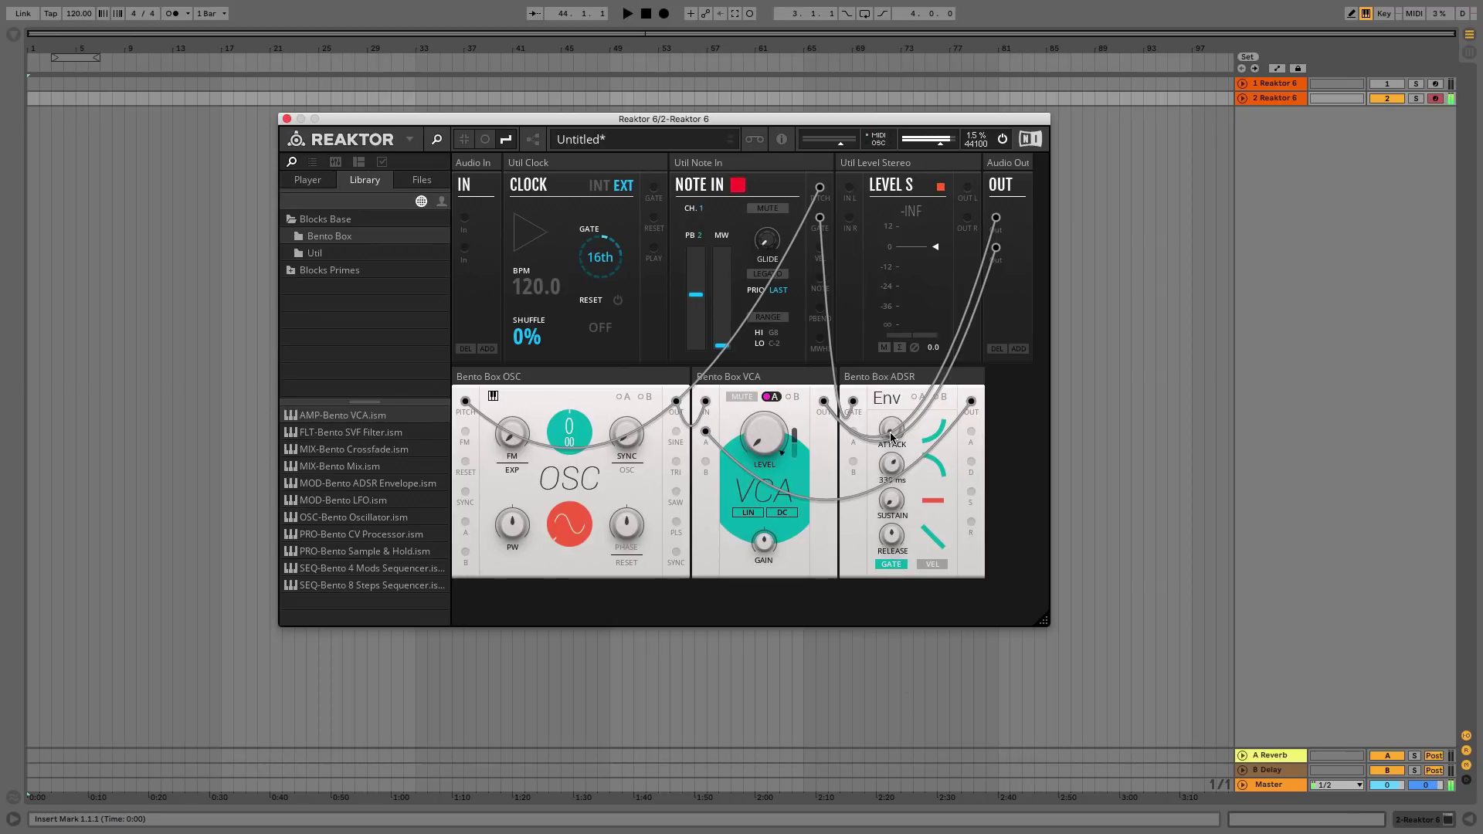
Step: Set the envelope to attack 72.4 ms, decay 204 ms, sustain 0, release 522 ms, and the oscillator to a pulse wave with pulse width 2
{"action": "mouse_move", "coordinate": [891, 421]}
{"action": "left_mouse_down"}
{"action": "mouse_move", "coordinate": [892, 485]}
{"action": "mouse_move", "coordinate": [892, 444]}
{"action": "left_mouse_up"}
{"action": "left_click_drag", "start_coordinate": [891, 531], "coordinate": [895, 494]}
{"action": "left_click_drag", "start_coordinate": [555, 437], "coordinate": [548, 94]}
{"action": "left_click_drag", "start_coordinate": [512, 525], "coordinate": [499, 594]}
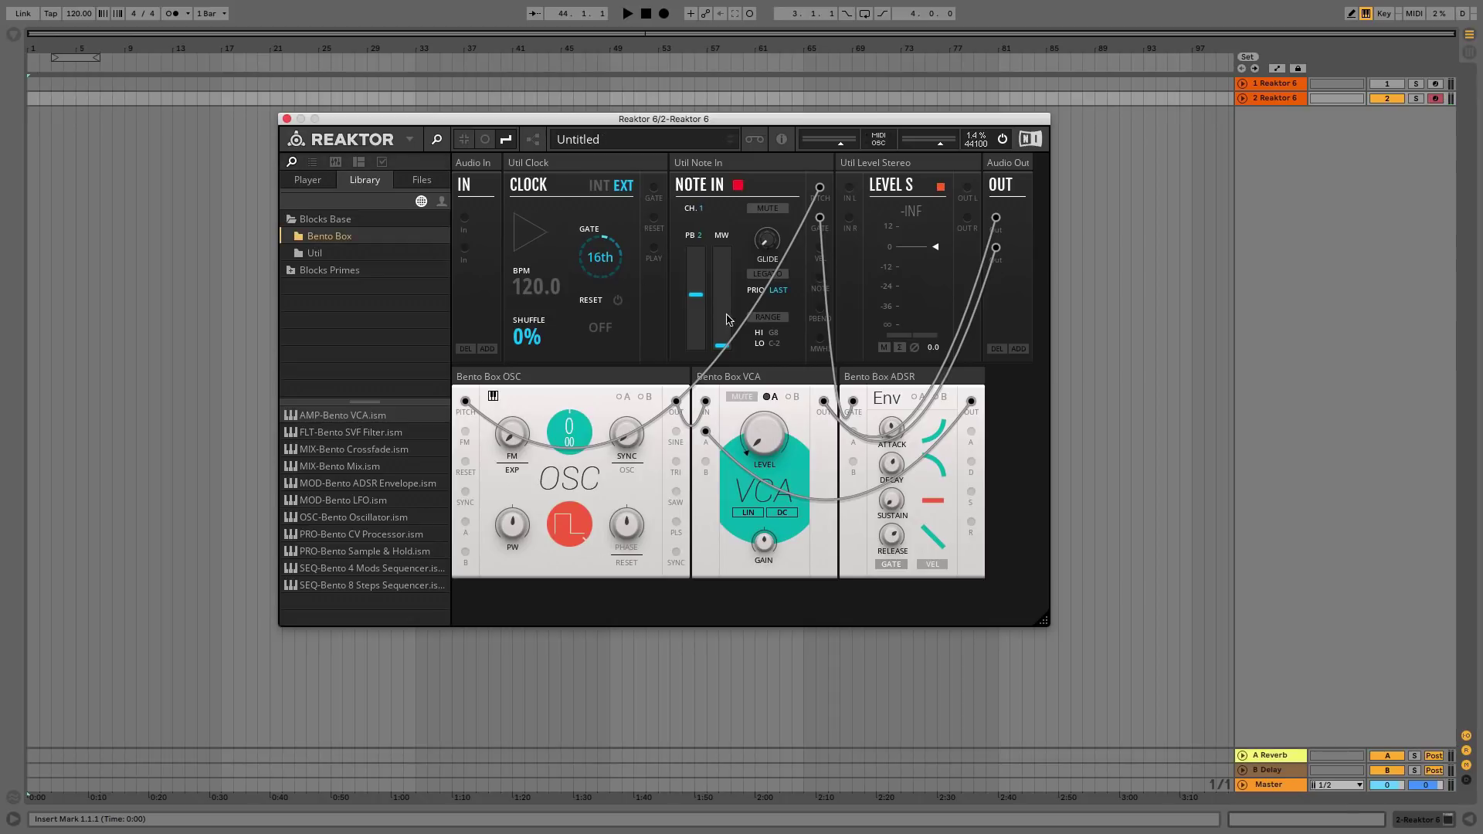
Step: Enlarge the Reaktor window and add the Boutique Dual SK Filter from Blocks Primes, placing it after the ADSR envelope
{"action": "left_click_drag", "start_coordinate": [492, 124], "coordinate": [326, 76]}
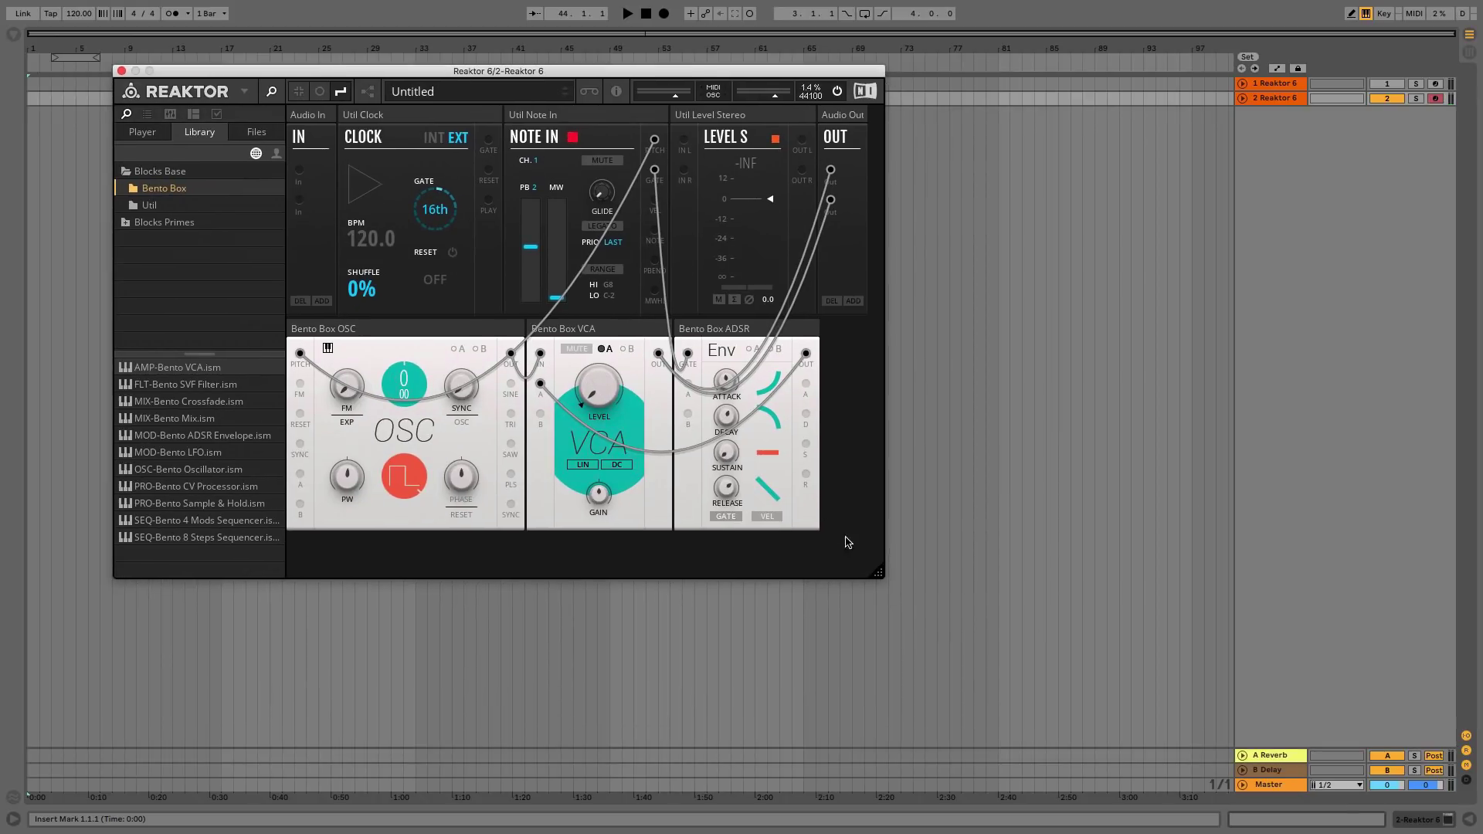
{"action": "left_click_drag", "start_coordinate": [877, 572], "coordinate": [1252, 756]}
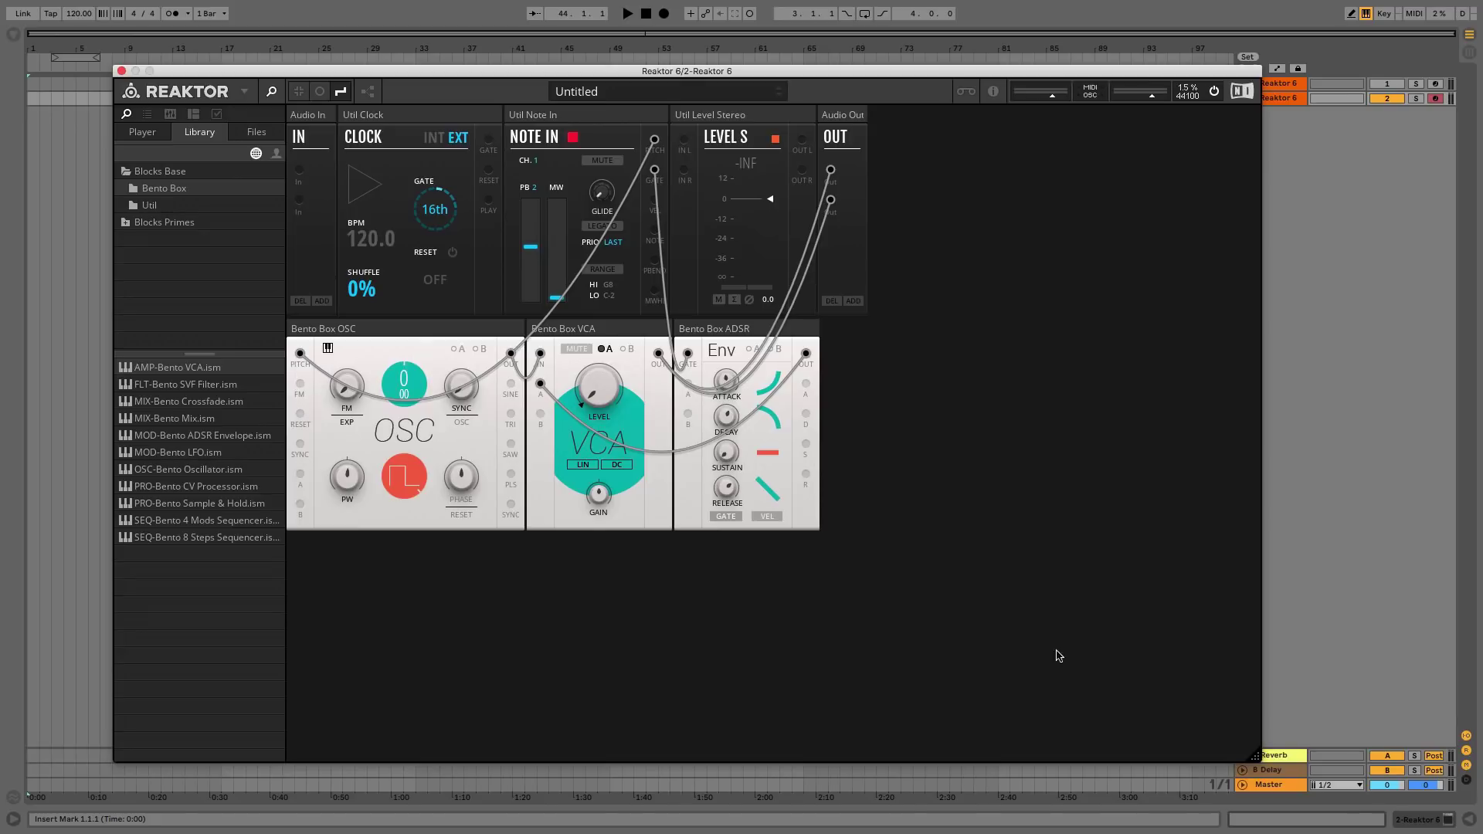
{"action": "left_click", "coordinate": [161, 224]}
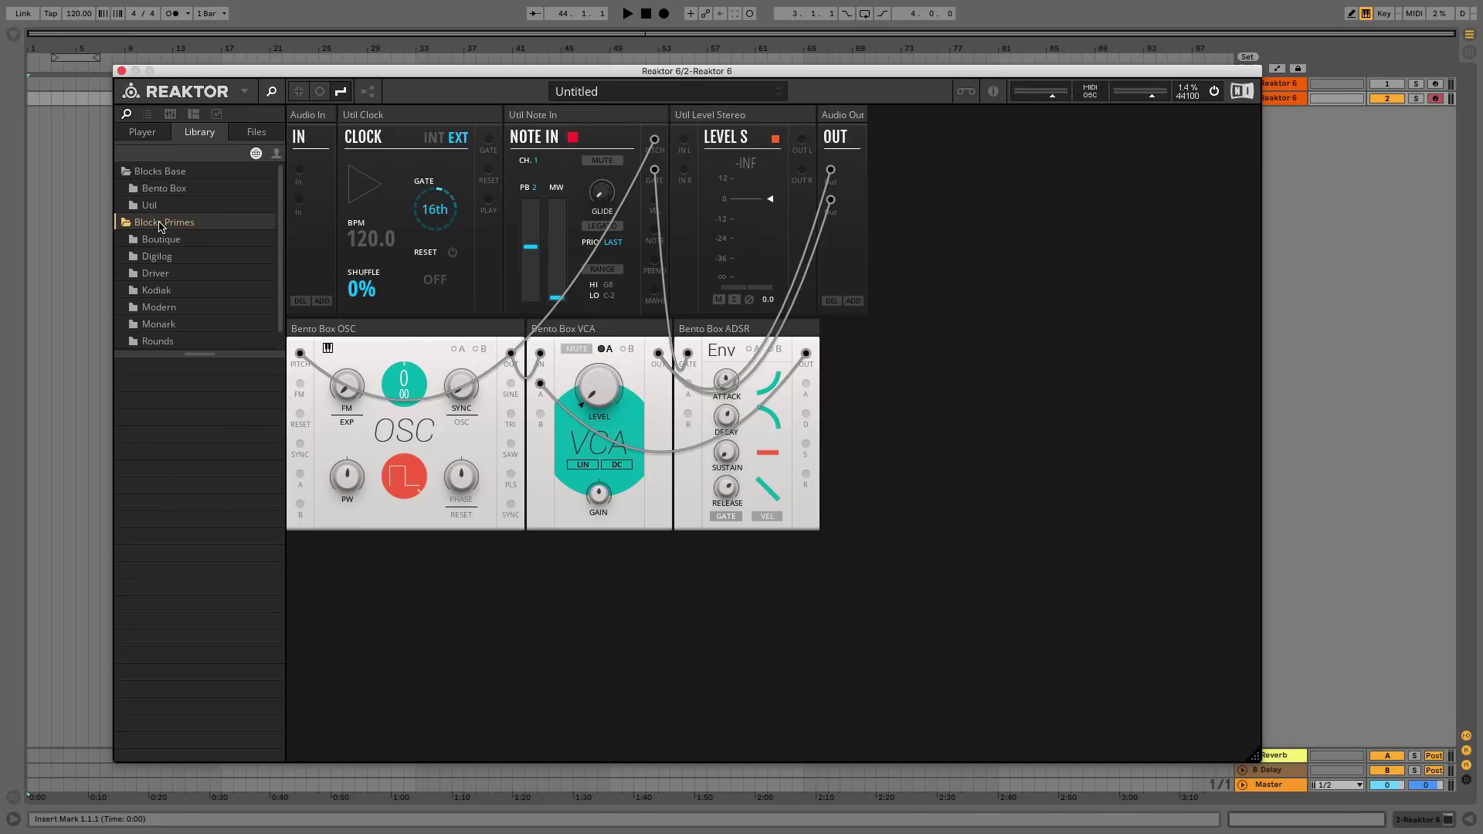
{"action": "left_click", "coordinate": [163, 240]}
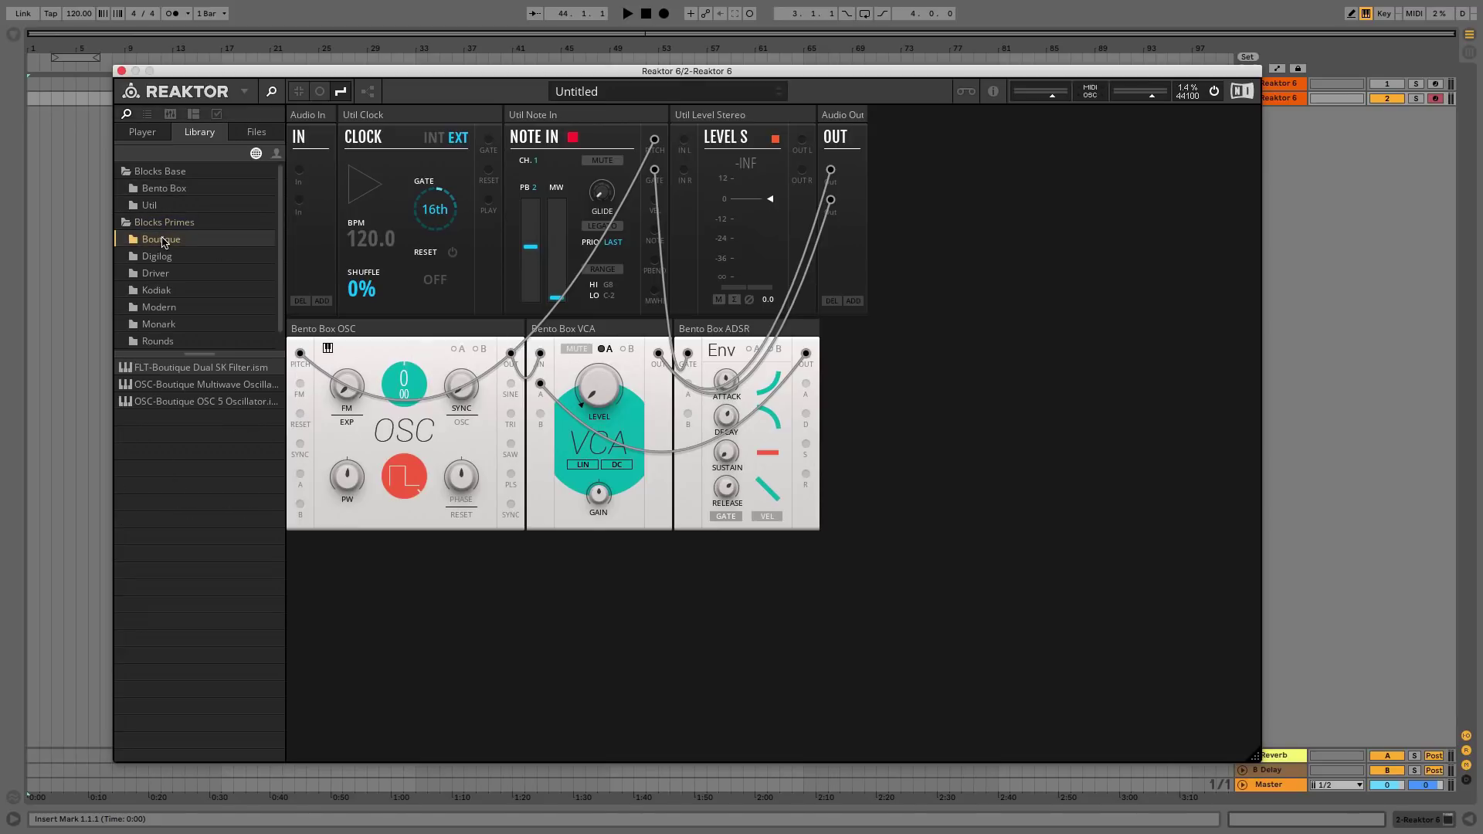
{"action": "double_click", "coordinate": [169, 368]}
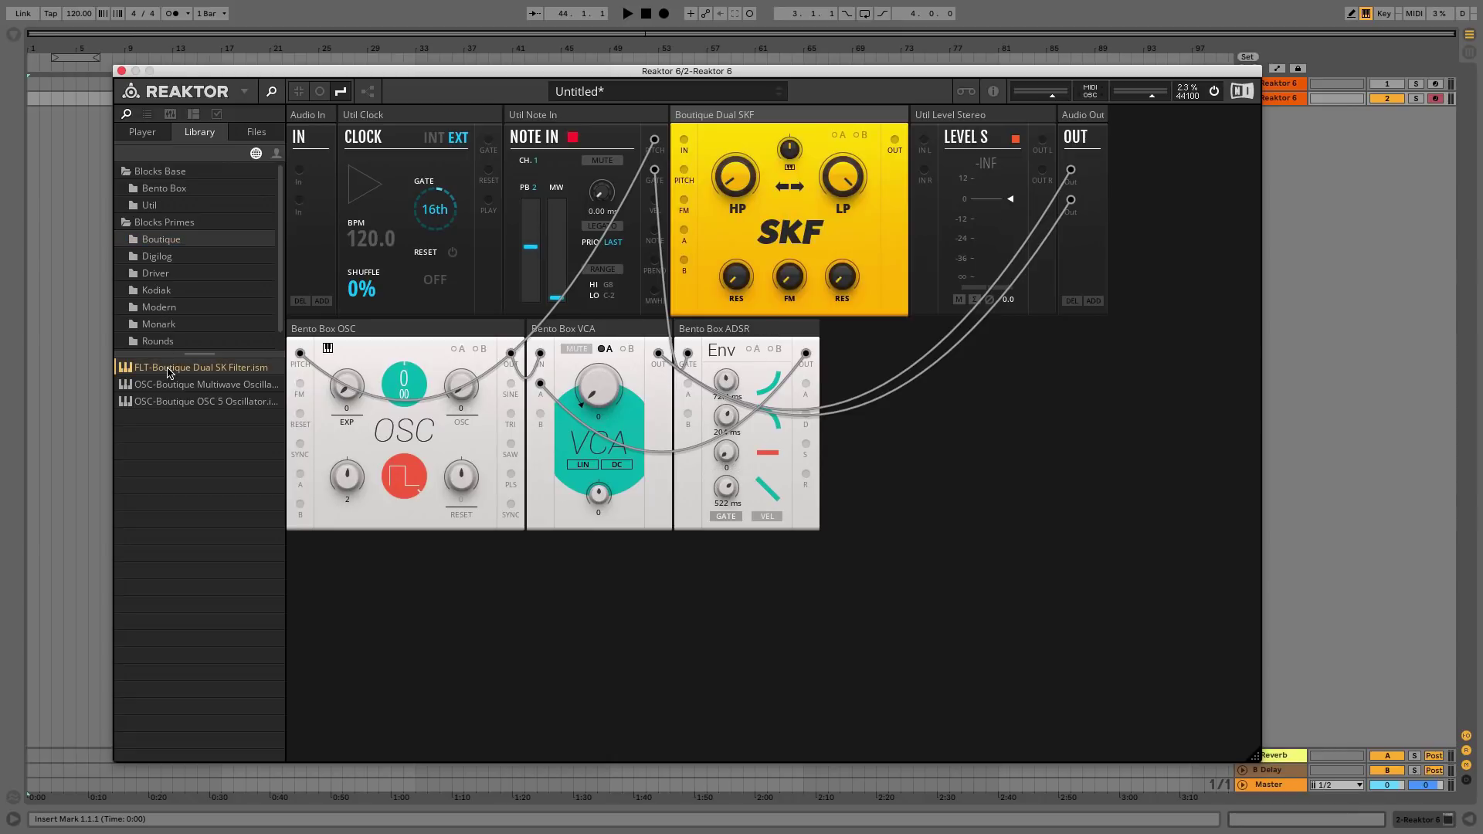
{"action": "left_click_drag", "start_coordinate": [770, 116], "coordinate": [944, 357]}
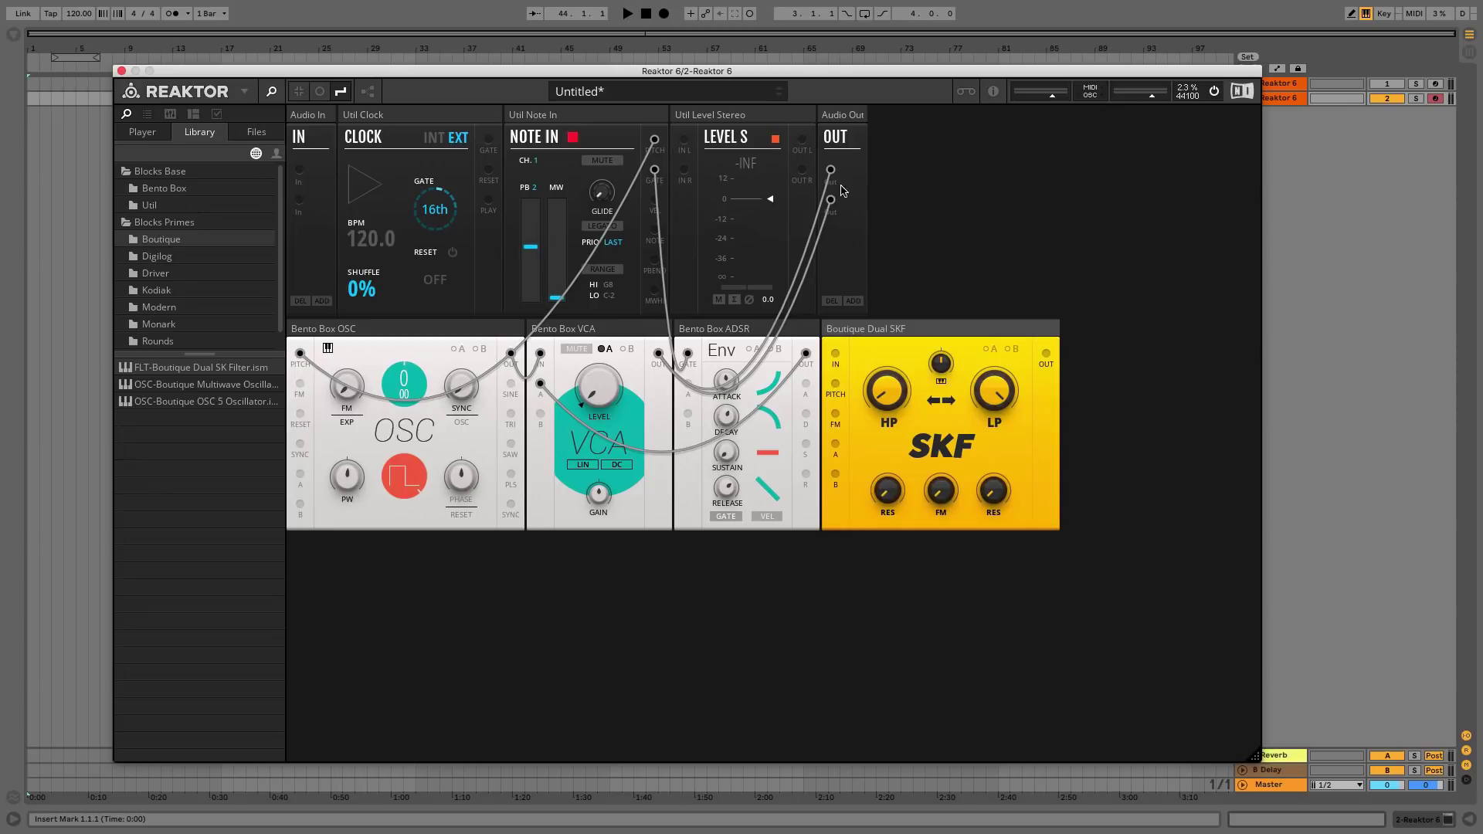
Step: Reroute the VCA output through the Dual SKF filter to both audio outputs and lower the filter's low-pass cutoff
{"action": "left_click_drag", "start_coordinate": [830, 171], "coordinate": [794, 250]}
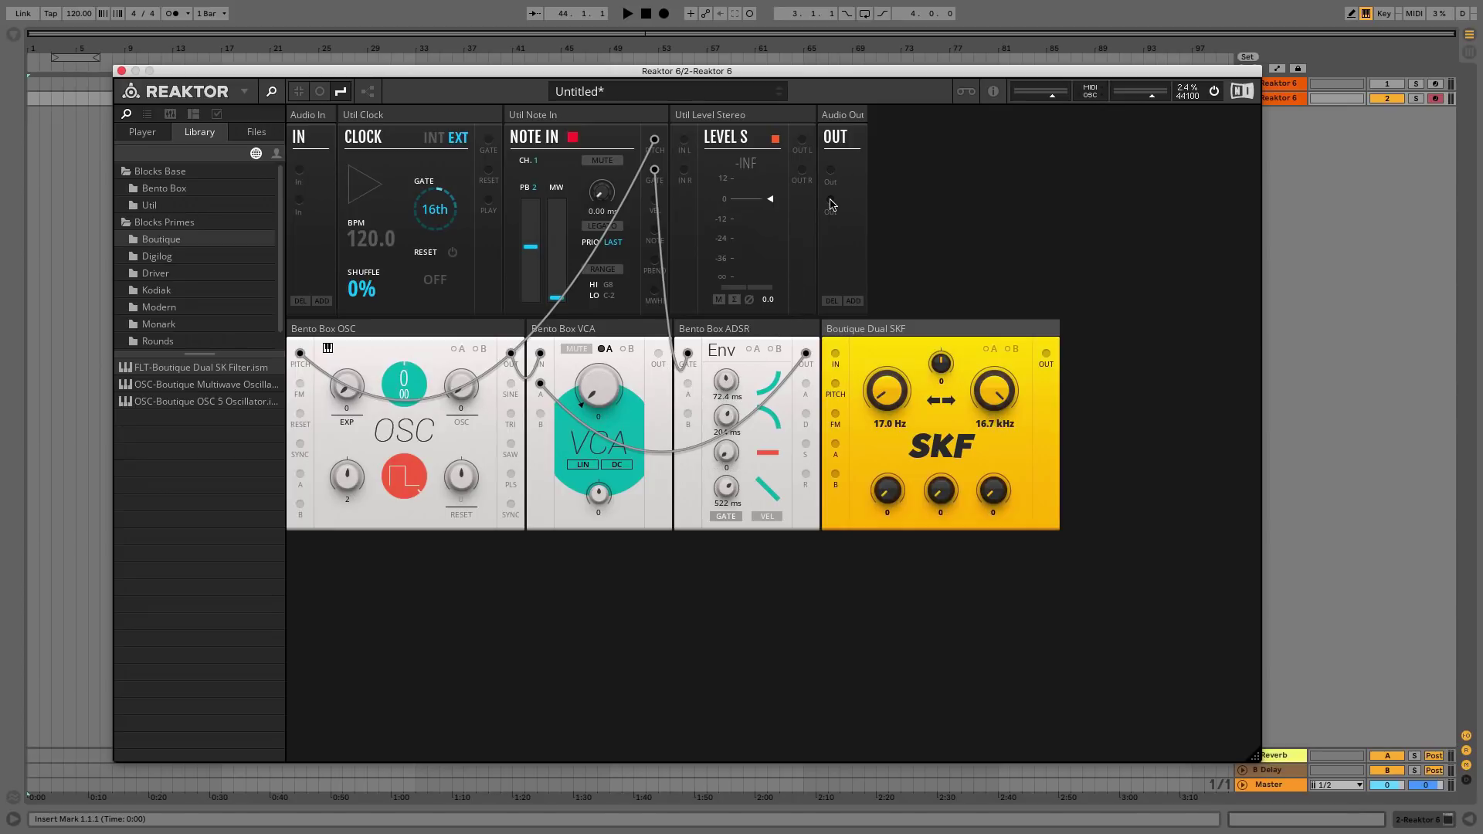
{"action": "left_click_drag", "start_coordinate": [658, 354], "coordinate": [835, 353]}
{"action": "left_click_drag", "start_coordinate": [1046, 354], "coordinate": [830, 200]}
{"action": "left_click_drag", "start_coordinate": [1046, 354], "coordinate": [830, 169]}
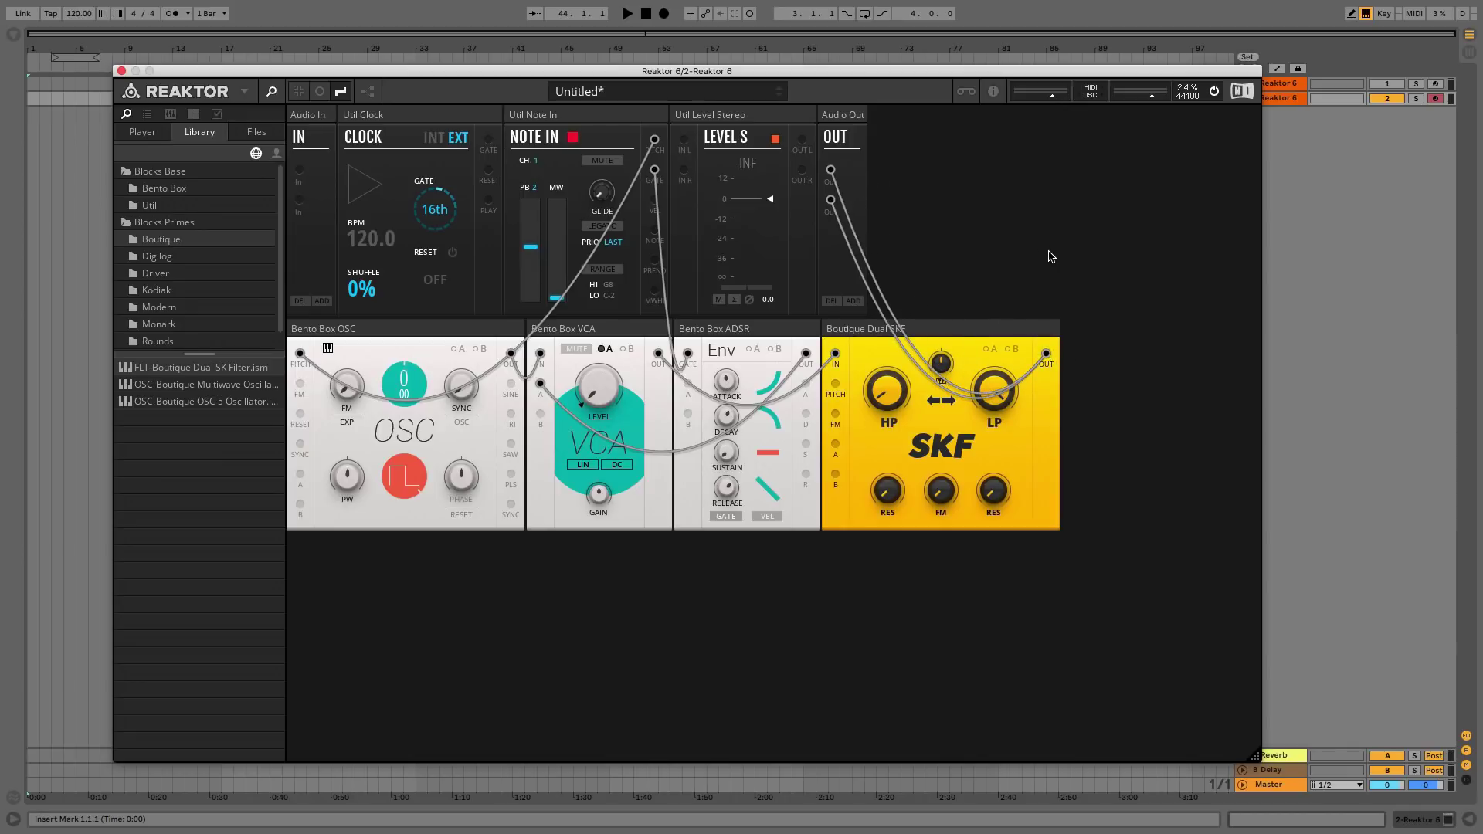
{"action": "mouse_move", "coordinate": [1007, 382]}
{"action": "left_mouse_down"}
{"action": "mouse_move", "coordinate": [996, 541]}
{"action": "mouse_move", "coordinate": [985, 293]}
{"action": "mouse_move", "coordinate": [986, 390]}
{"action": "left_mouse_up"}
Step: Add a Monark ADS Envelope, feed it the Note In gate, and connect its output to the Dual SKF filter's A modulation input
{"action": "left_click", "coordinate": [174, 325]}
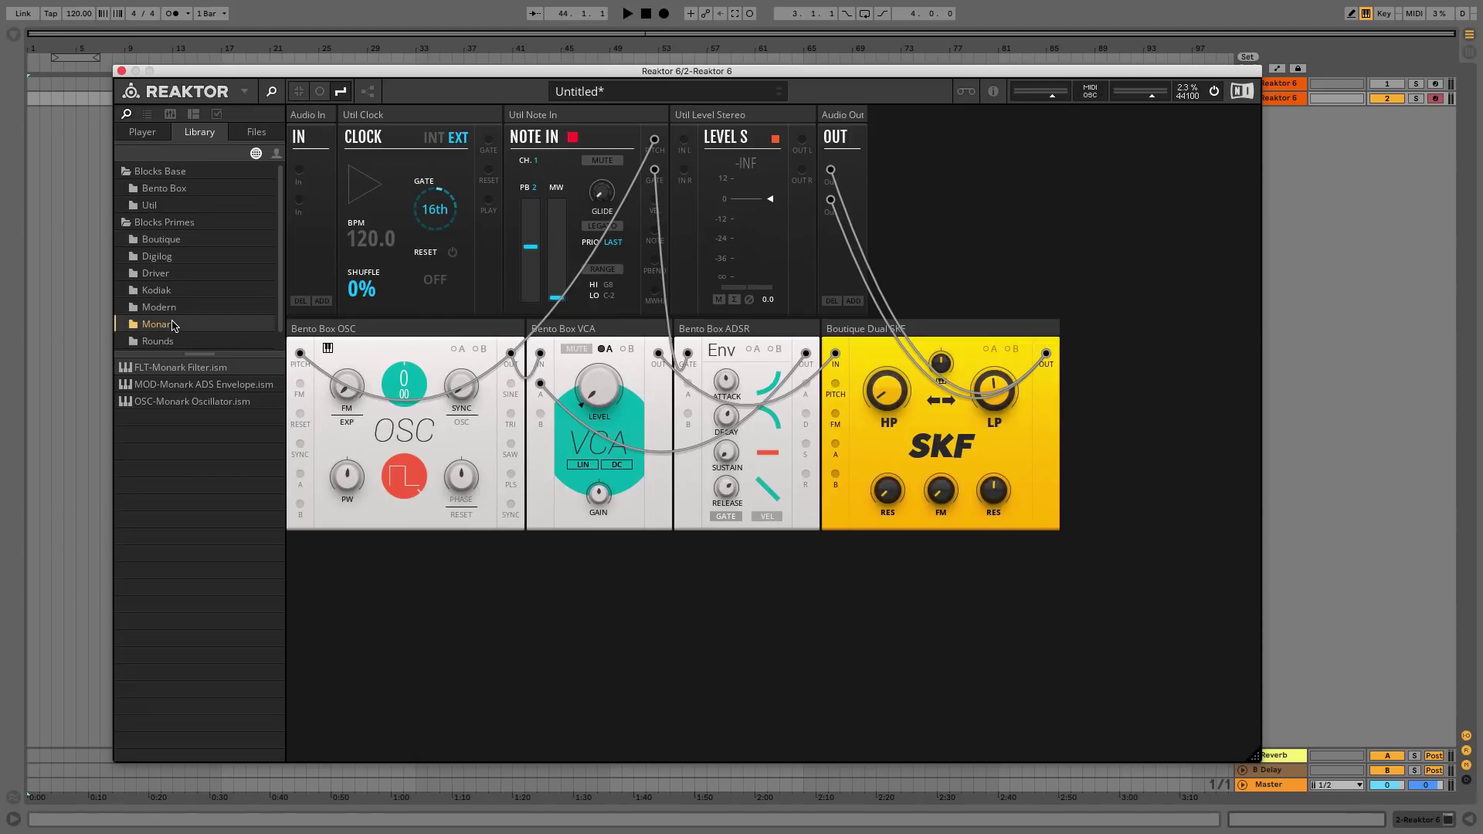
{"action": "double_click", "coordinate": [180, 384]}
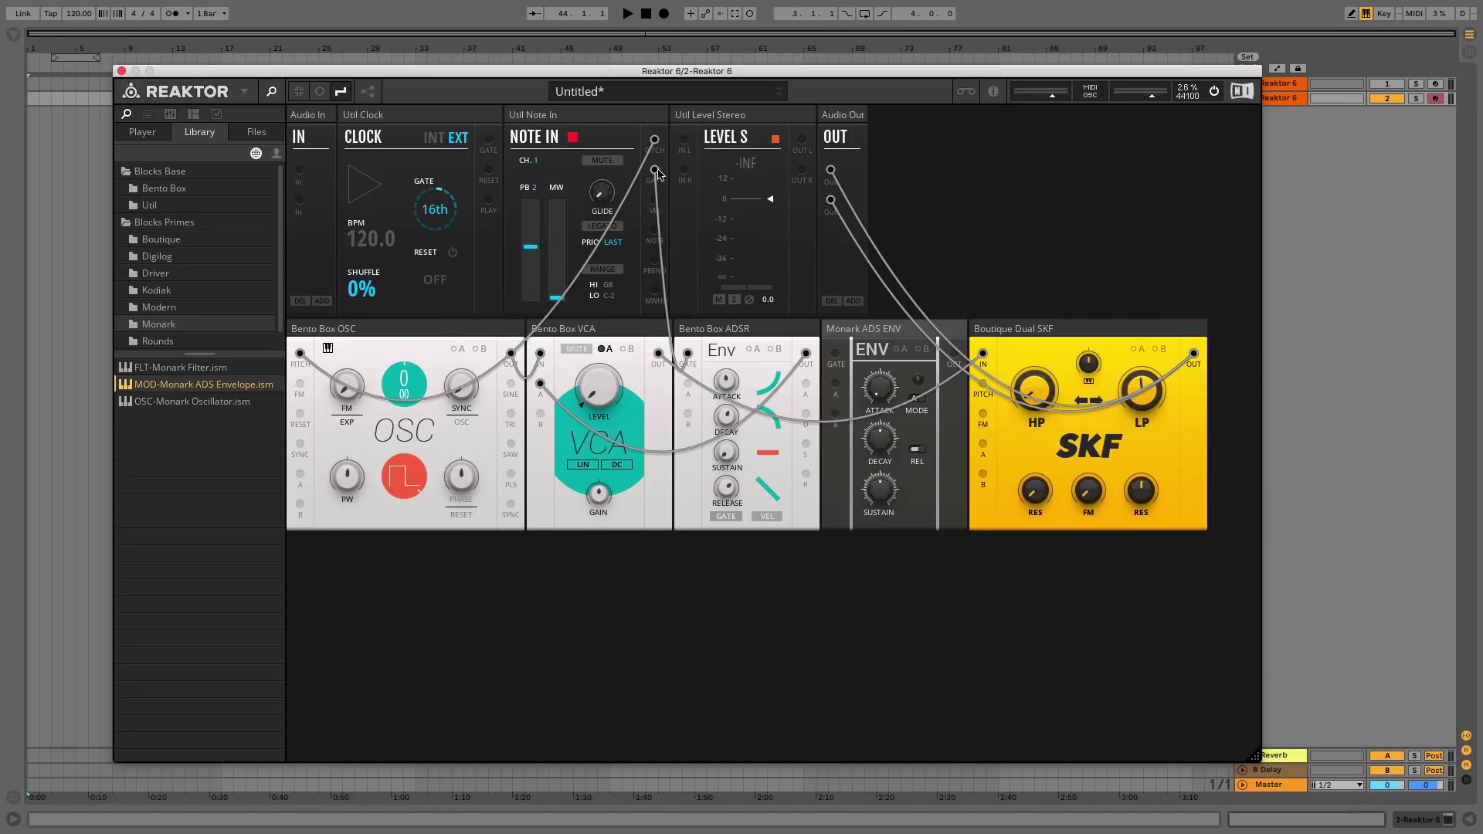
{"action": "left_click_drag", "start_coordinate": [655, 171], "coordinate": [837, 355]}
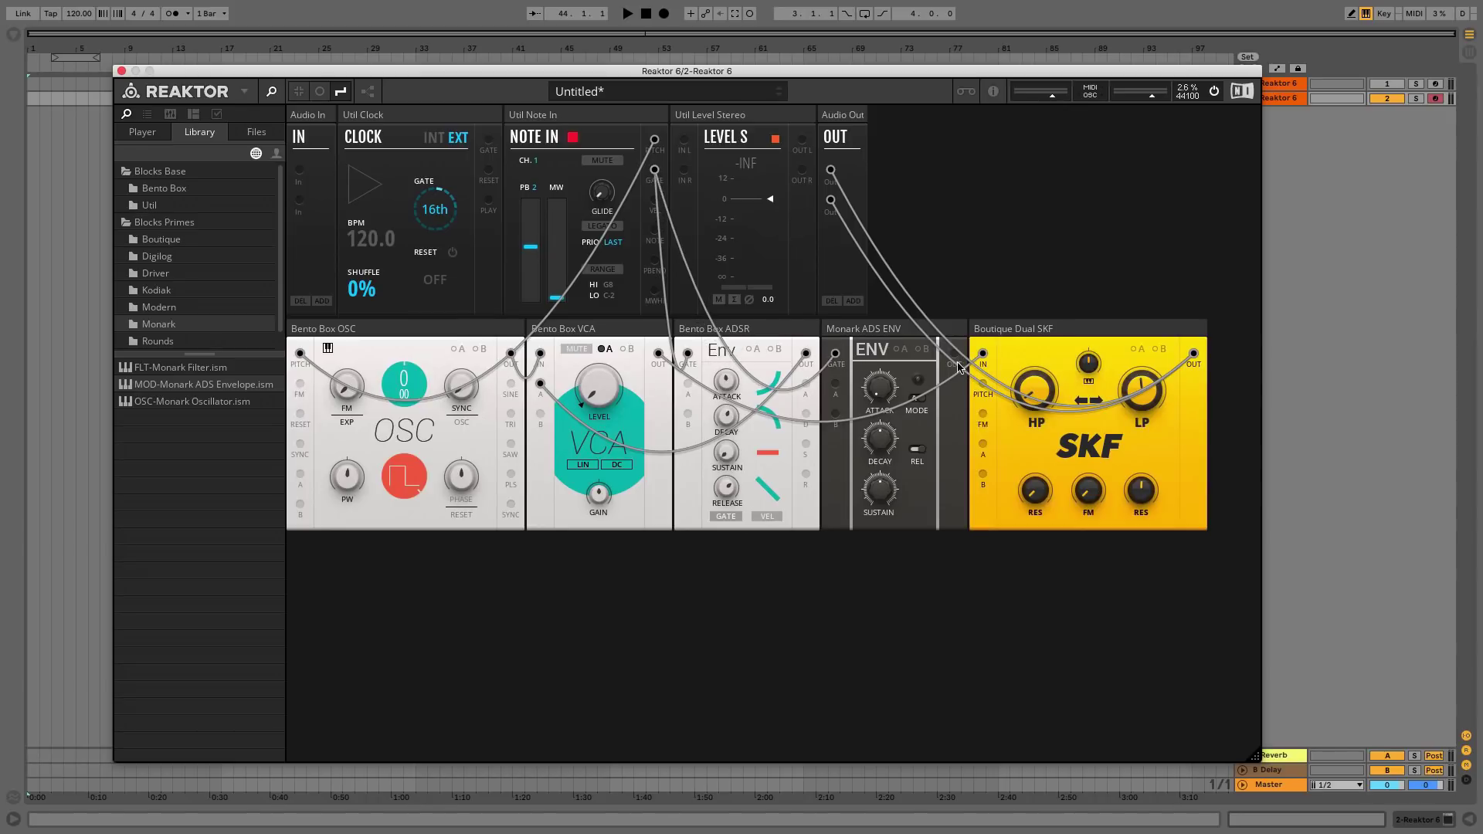
{"action": "left_click_drag", "start_coordinate": [955, 355], "coordinate": [983, 445]}
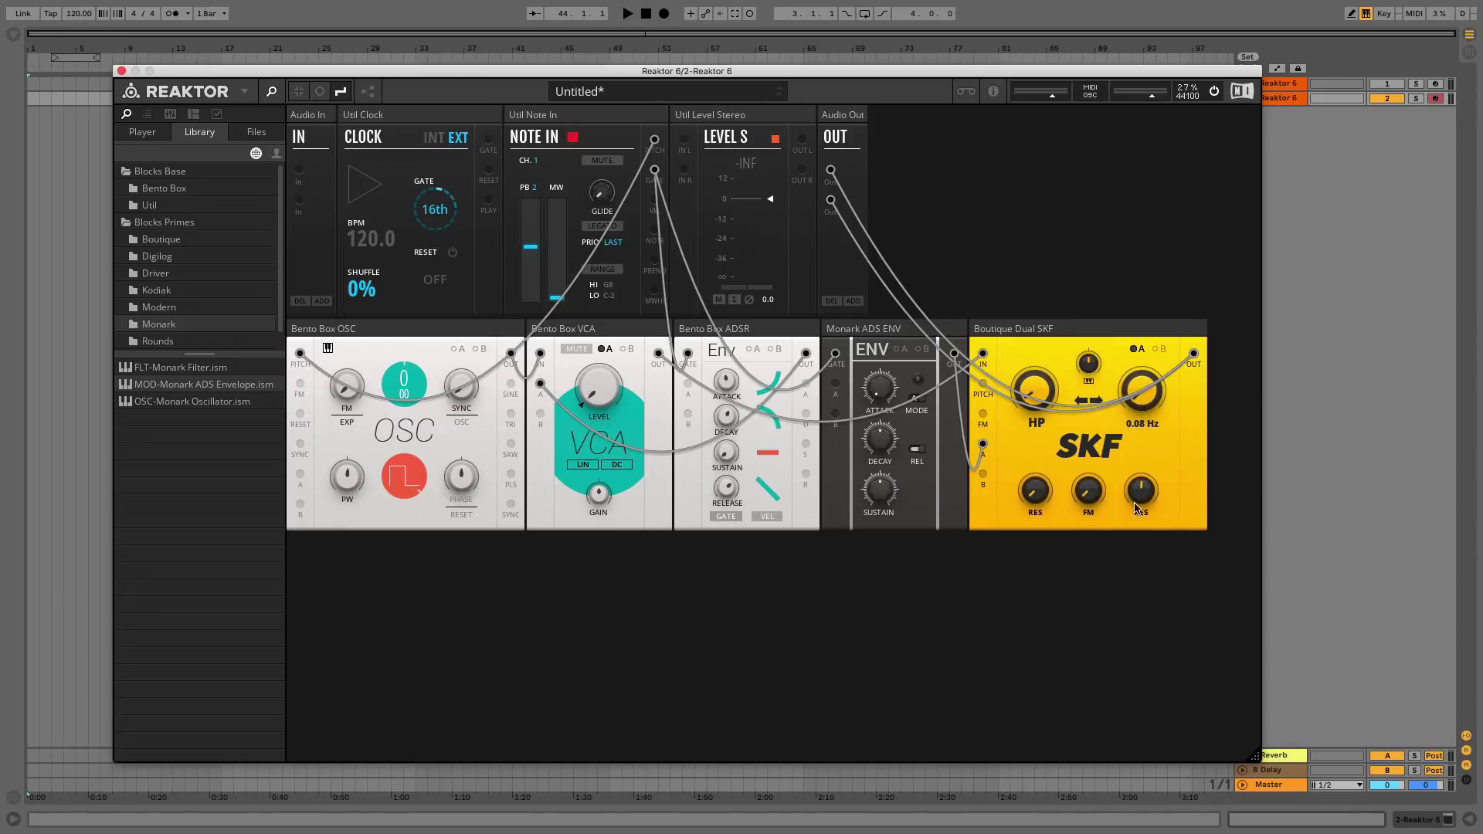
Step: Assign modulation input A to the Dual SKF filter's low-pass cutoff and raise its modulation amount
{"action": "left_click", "coordinate": [1138, 350]}
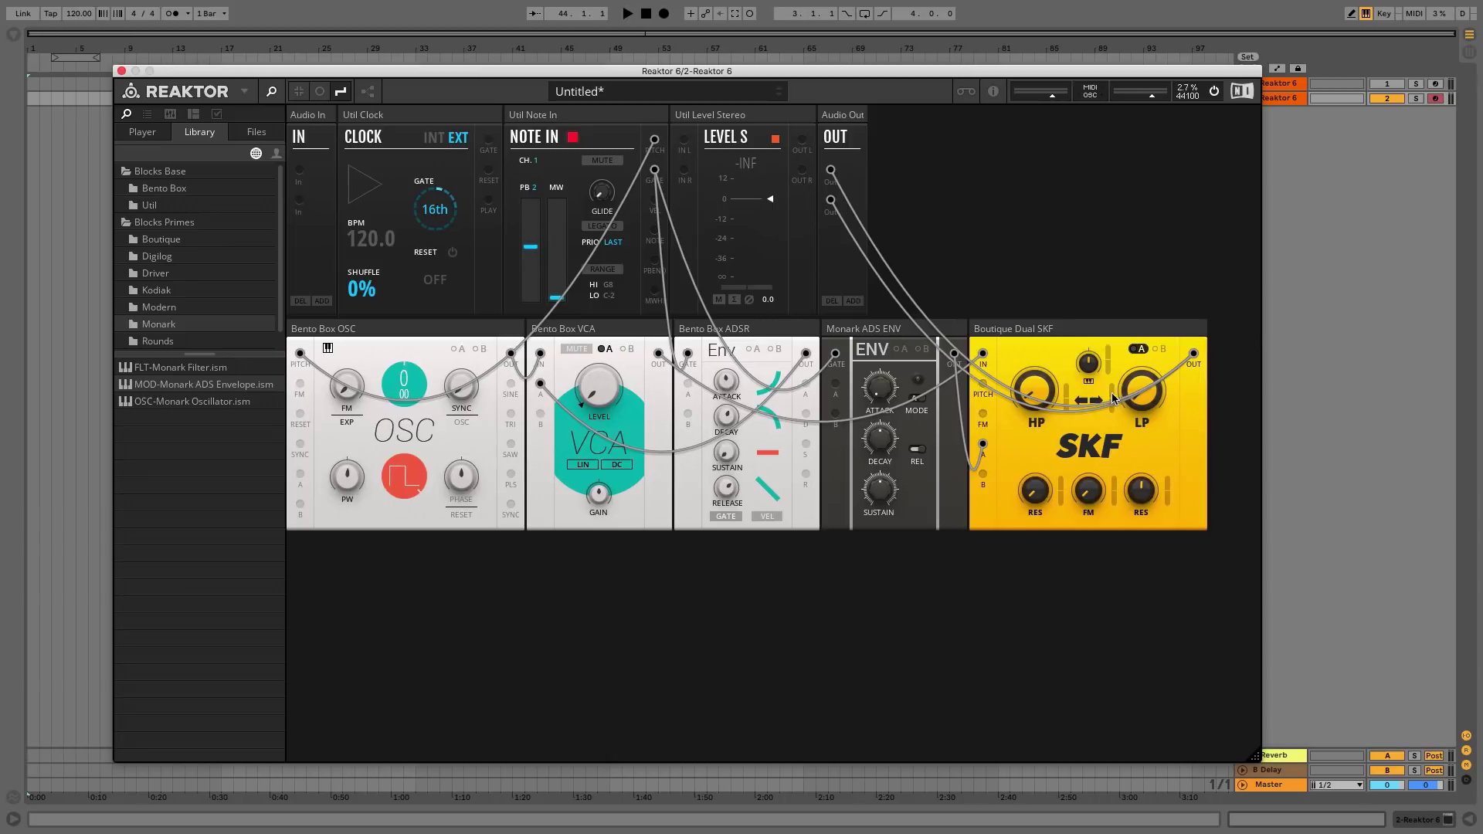
{"action": "left_click_drag", "start_coordinate": [1111, 398], "coordinate": [1119, 252]}
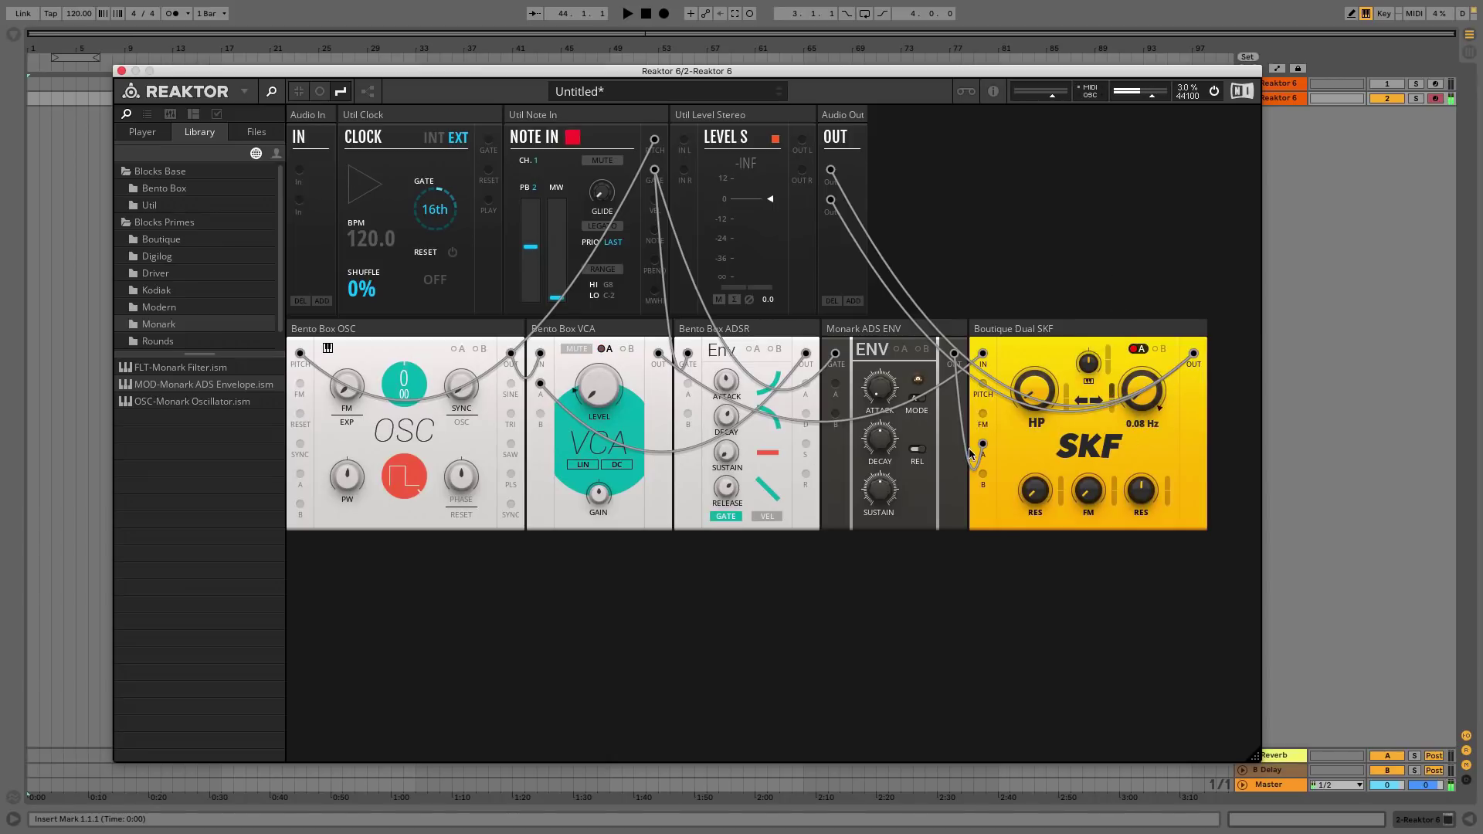
Step: Set the Monark envelope decay to 28.5, shorten the Bento ADSR, and set the filter's low-pass resonance to 67.1
{"action": "left_click_drag", "start_coordinate": [870, 438], "coordinate": [881, 480]}
{"action": "left_click_drag", "start_coordinate": [724, 384], "coordinate": [717, 555]}
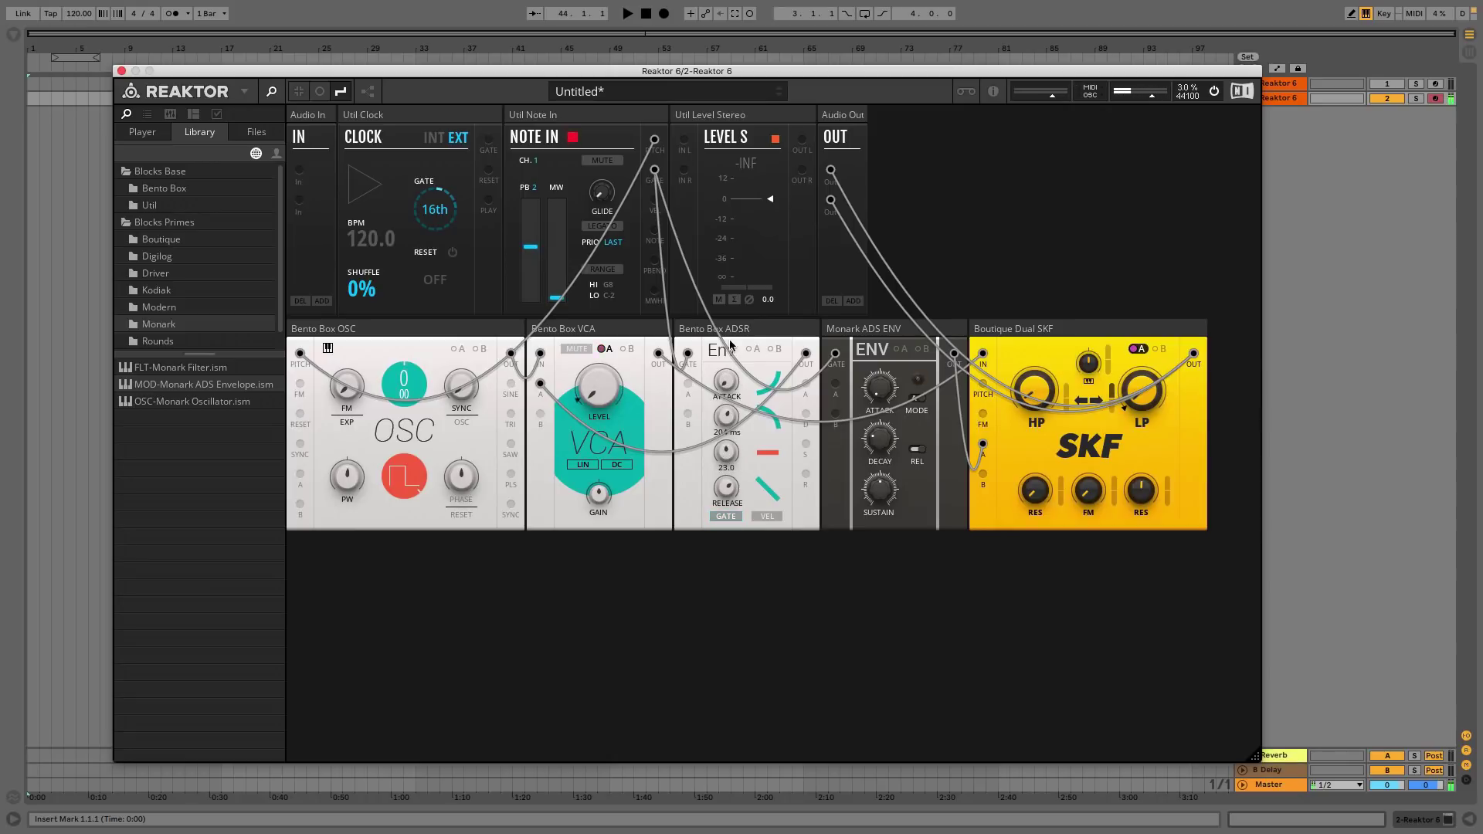
{"action": "left_click_drag", "start_coordinate": [1145, 485], "coordinate": [1135, 444]}
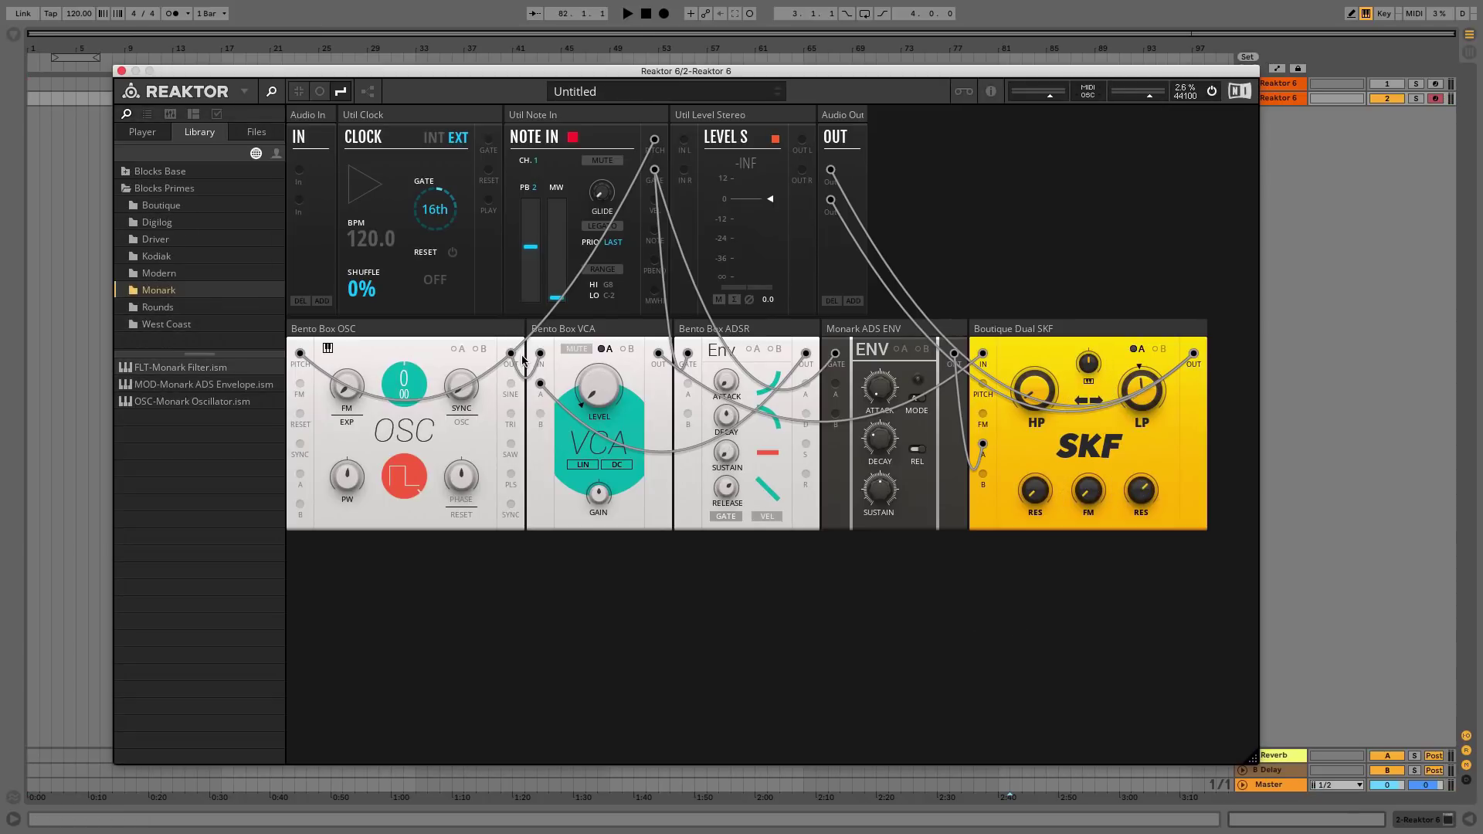
Step: Add the Rounds Reverb from Blocks Primes and place it in a new row beneath the first Bento Box oscillator
{"action": "left_click", "coordinate": [160, 309]}
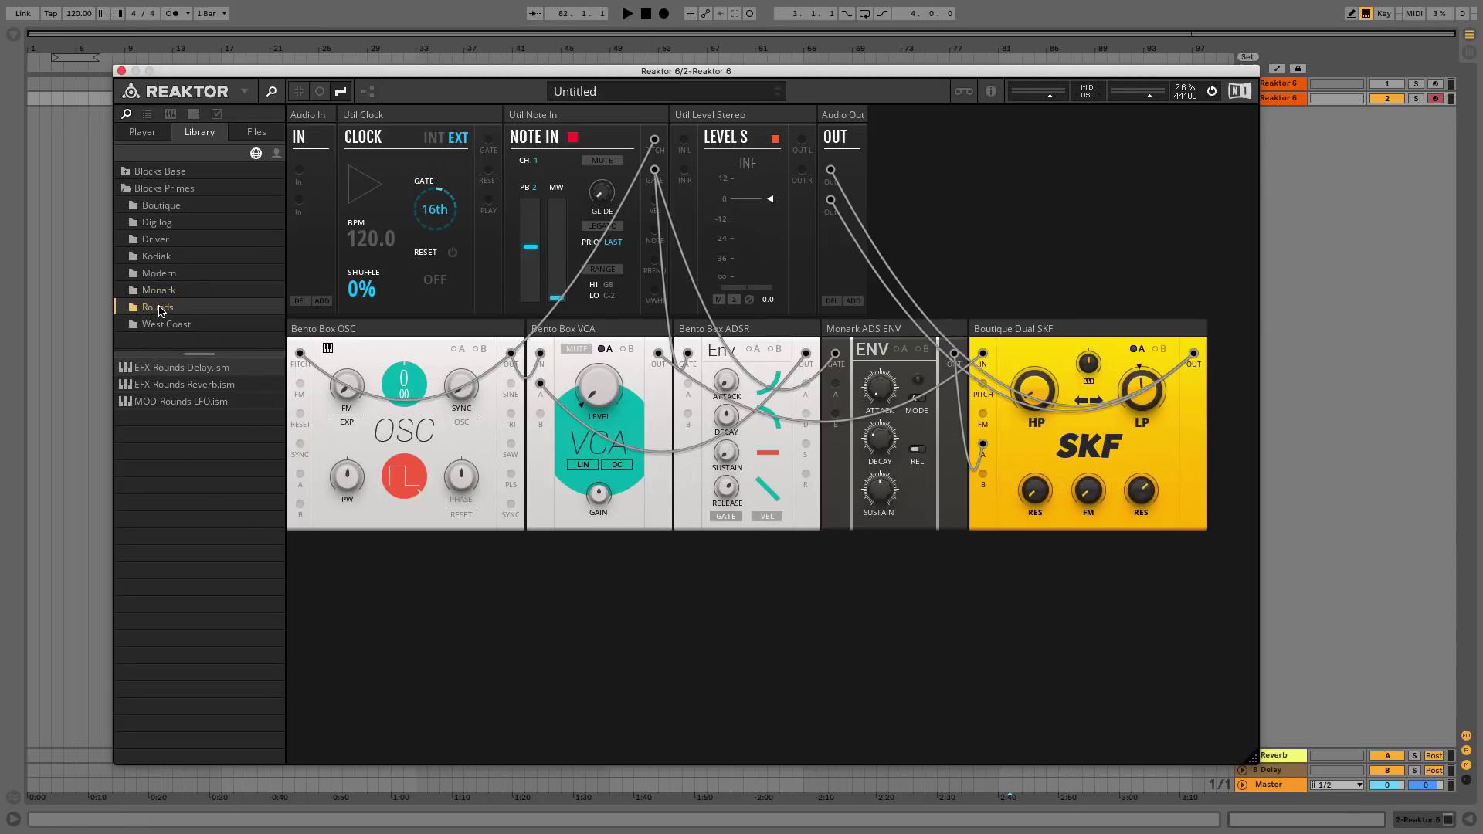
{"action": "double_click", "coordinate": [169, 386]}
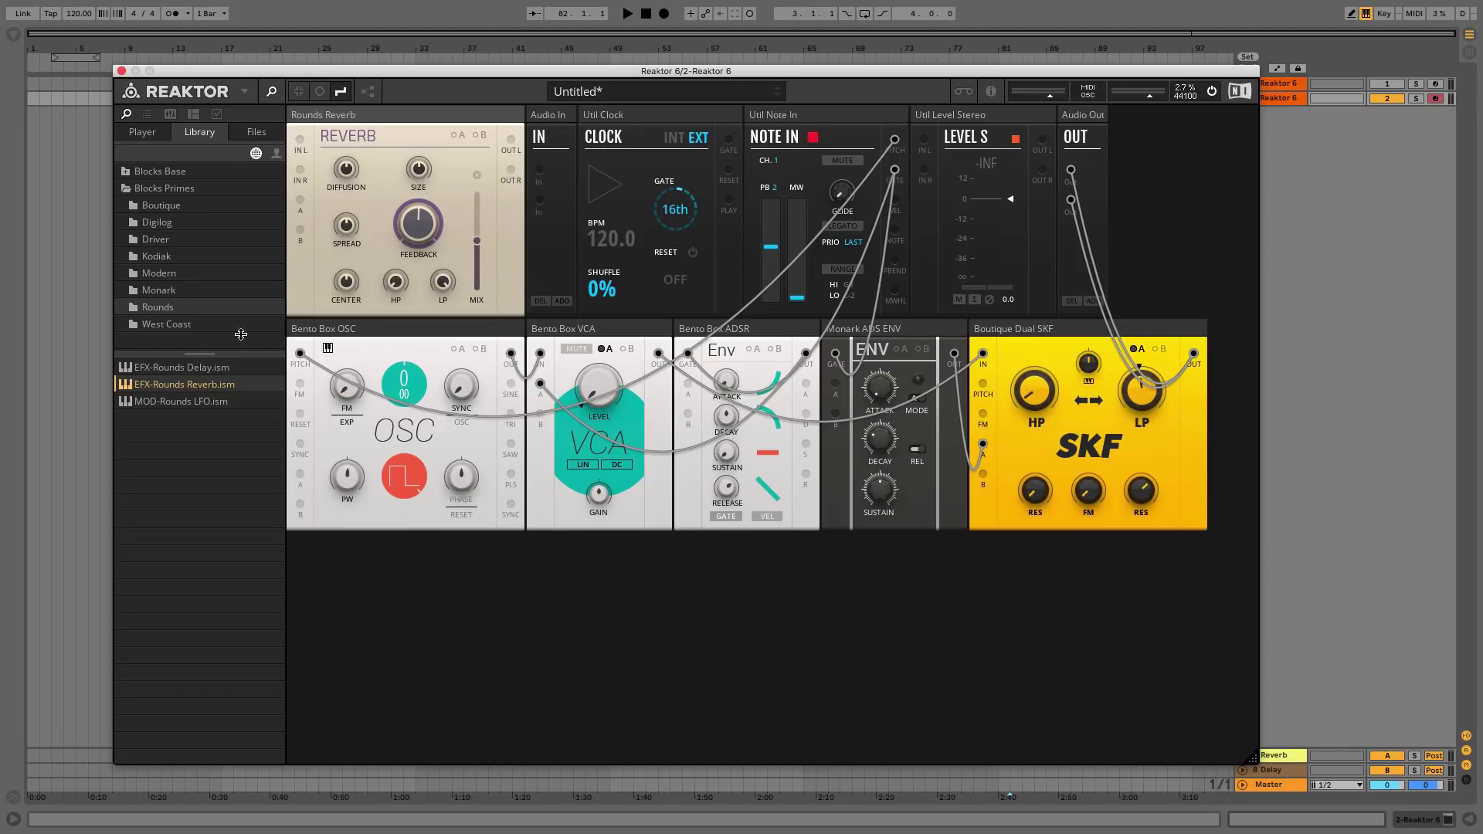
{"action": "left_click_drag", "start_coordinate": [341, 116], "coordinate": [424, 553]}
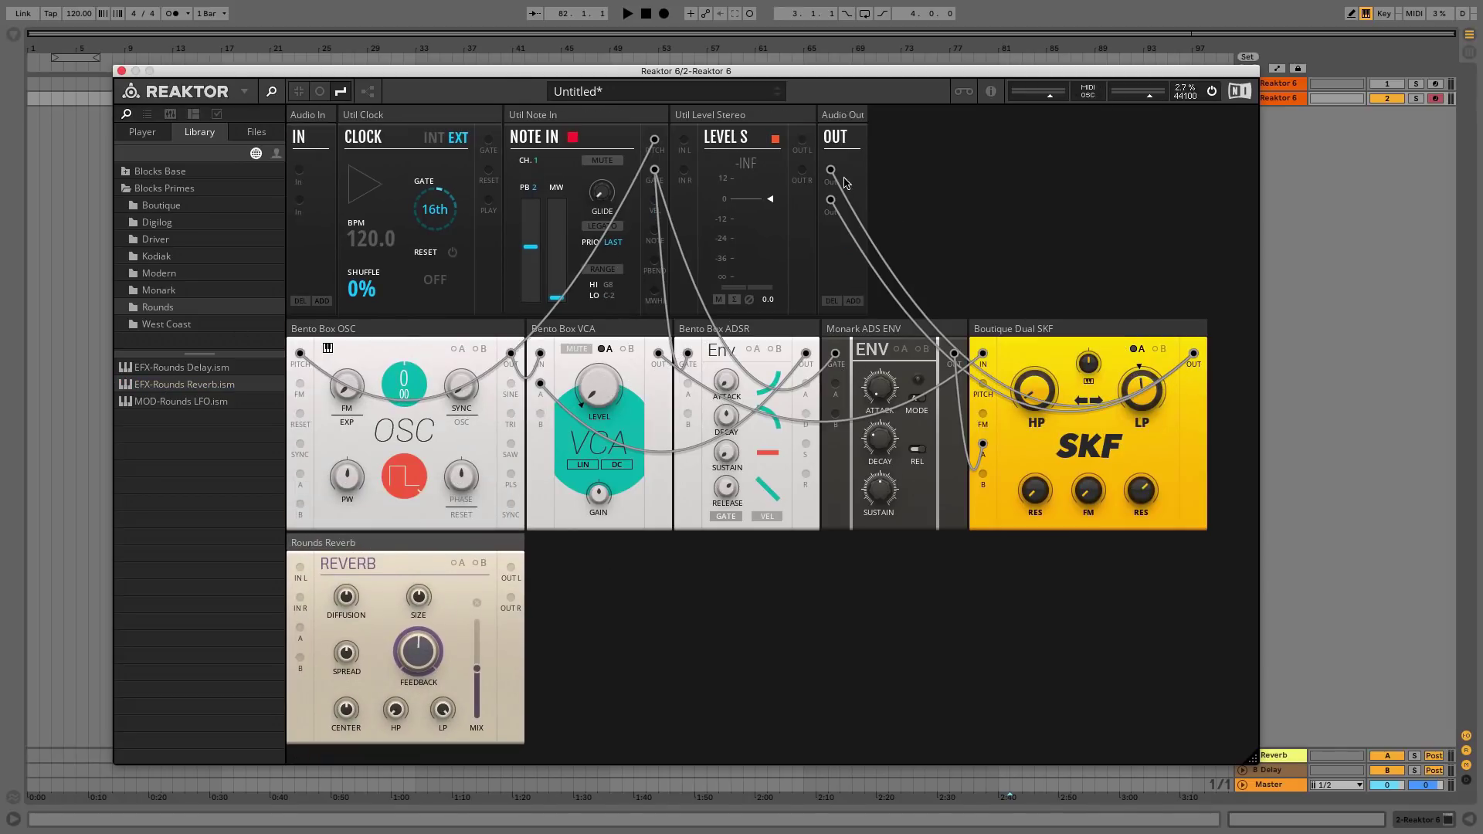
Step: Reroute the Dual SKF filter output through both inputs of the Rounds Reverb and on to the left and right audio outputs
{"action": "double_click", "coordinate": [829, 170]}
{"action": "double_click", "coordinate": [830, 200]}
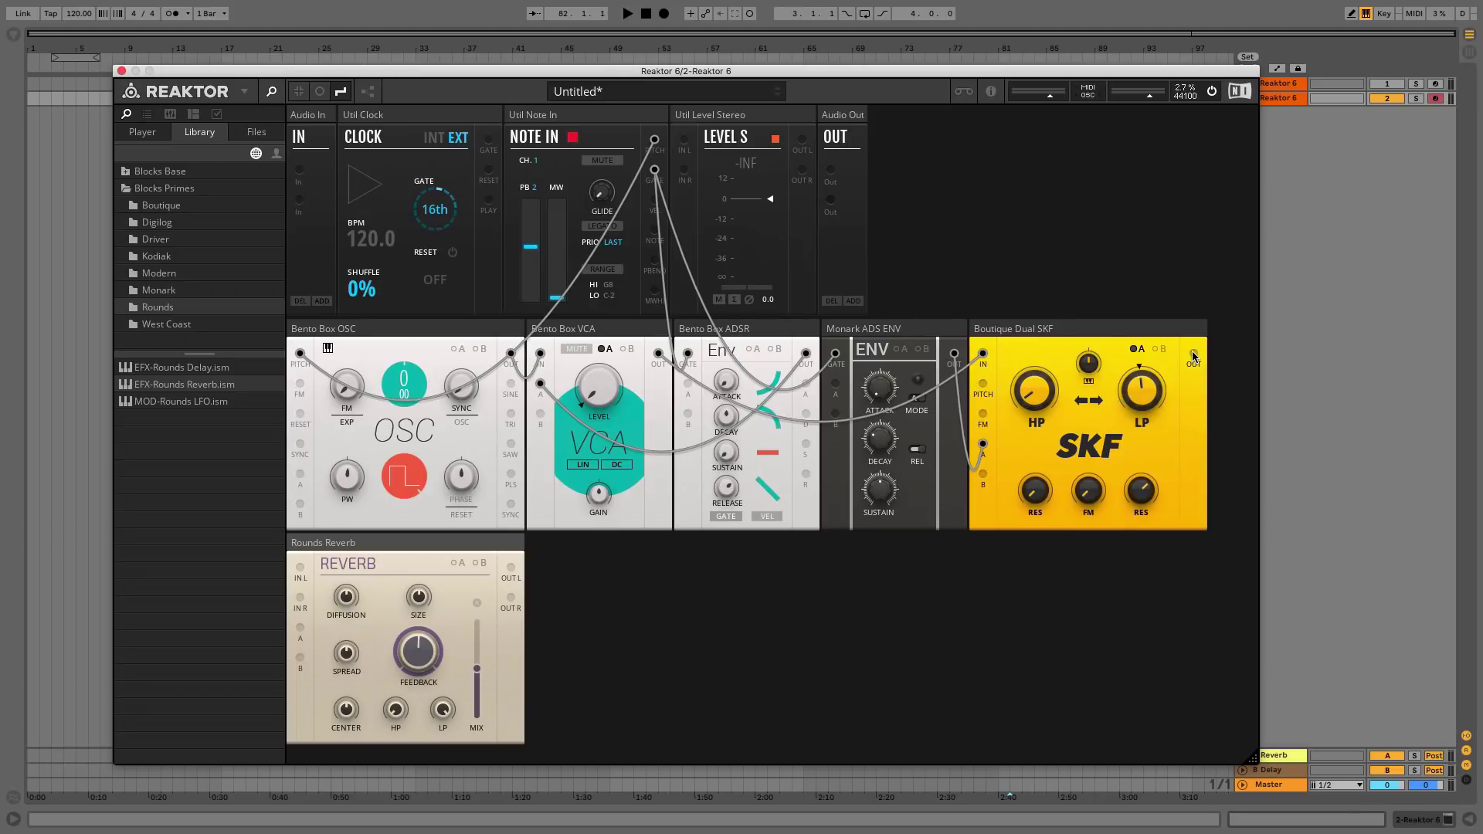
{"action": "left_click_drag", "start_coordinate": [1193, 353], "coordinate": [300, 568]}
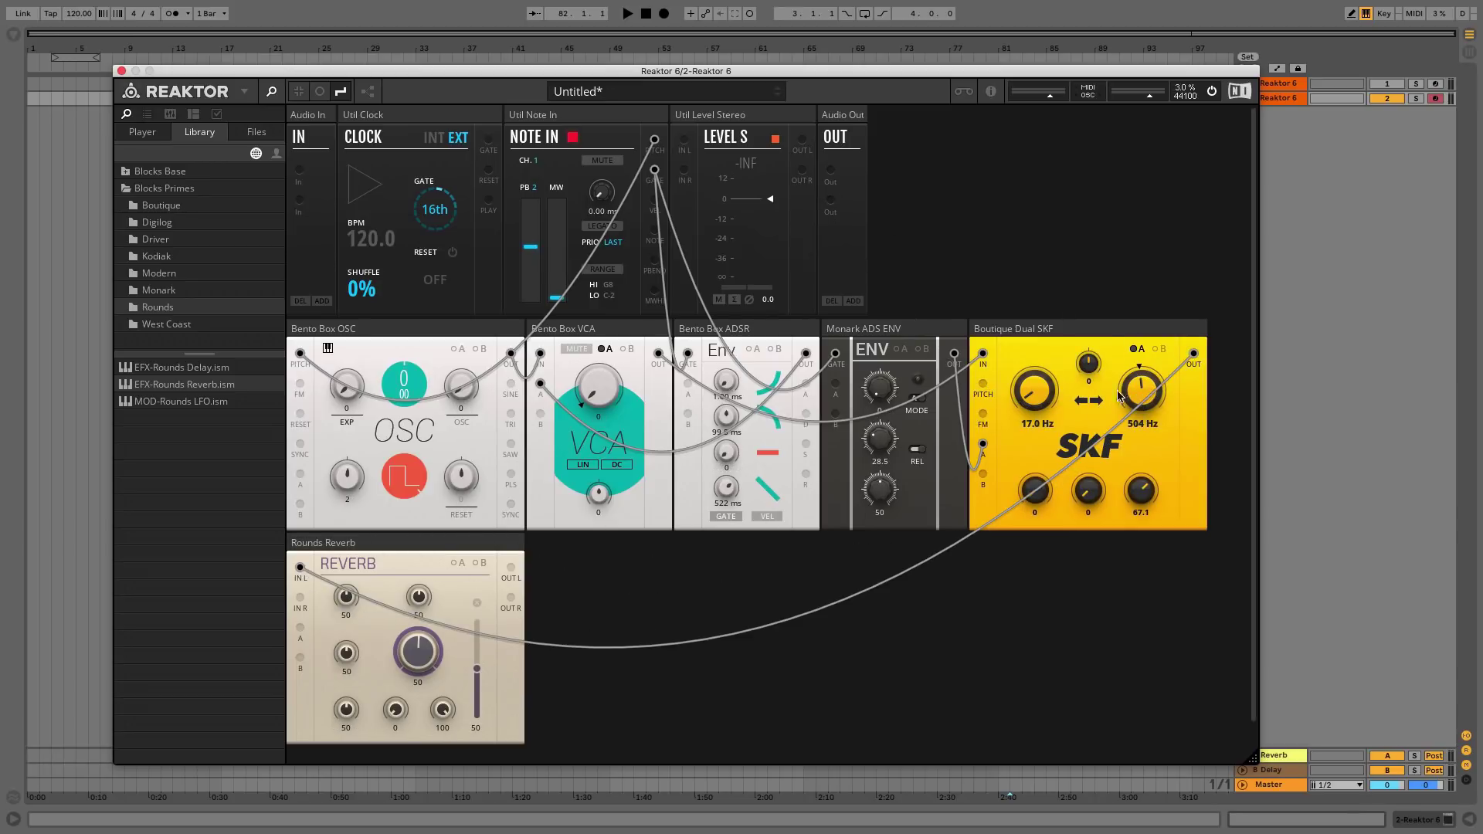
{"action": "left_click_drag", "start_coordinate": [1193, 357], "coordinate": [299, 597]}
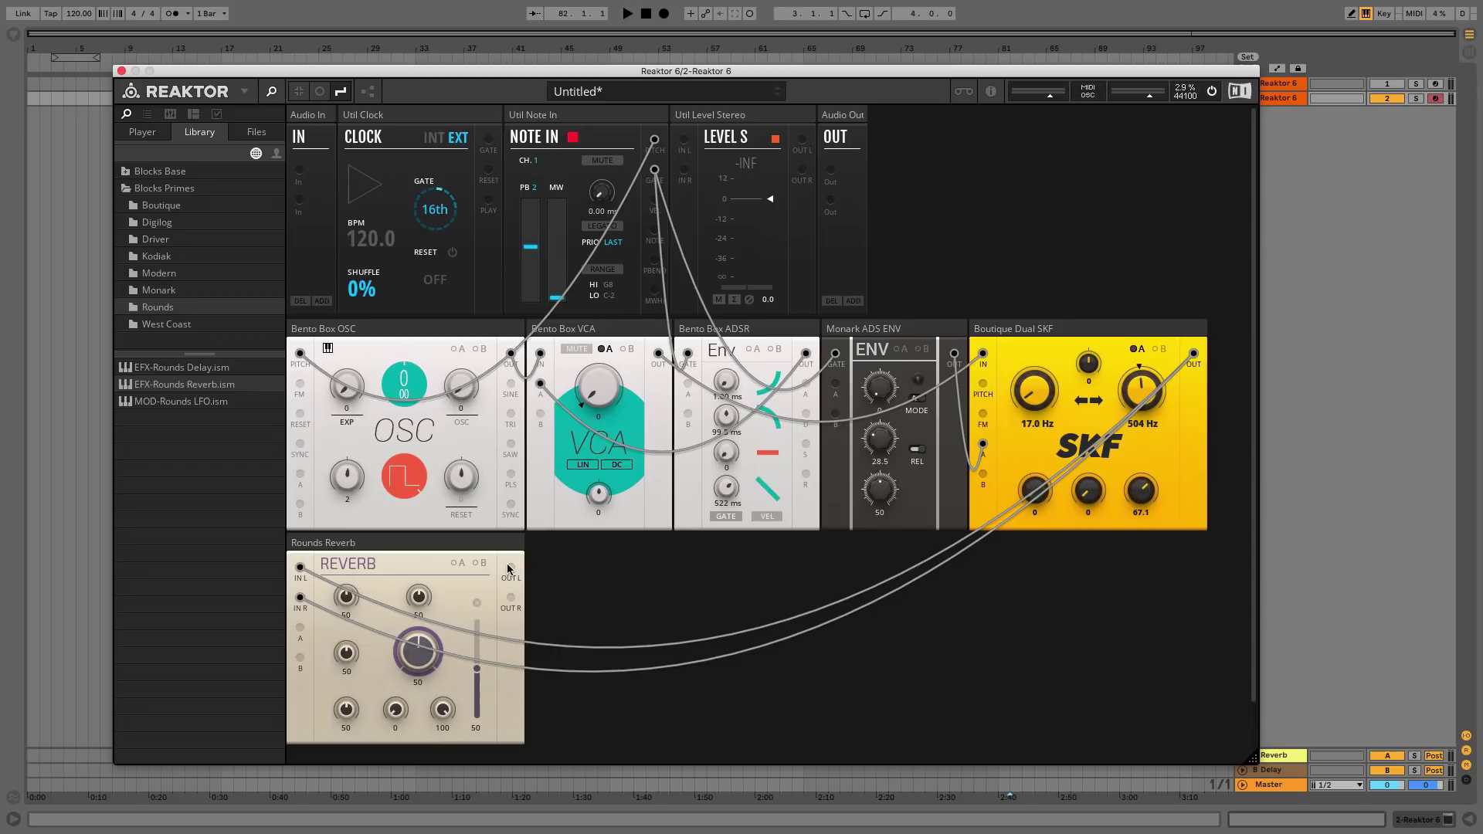
{"action": "mouse_move", "coordinate": [511, 570]}
{"action": "left_mouse_down"}
{"action": "mouse_move", "coordinate": [637, 587]}
{"action": "mouse_move", "coordinate": [679, 540]}
{"action": "mouse_move", "coordinate": [830, 170]}
{"action": "left_mouse_up"}
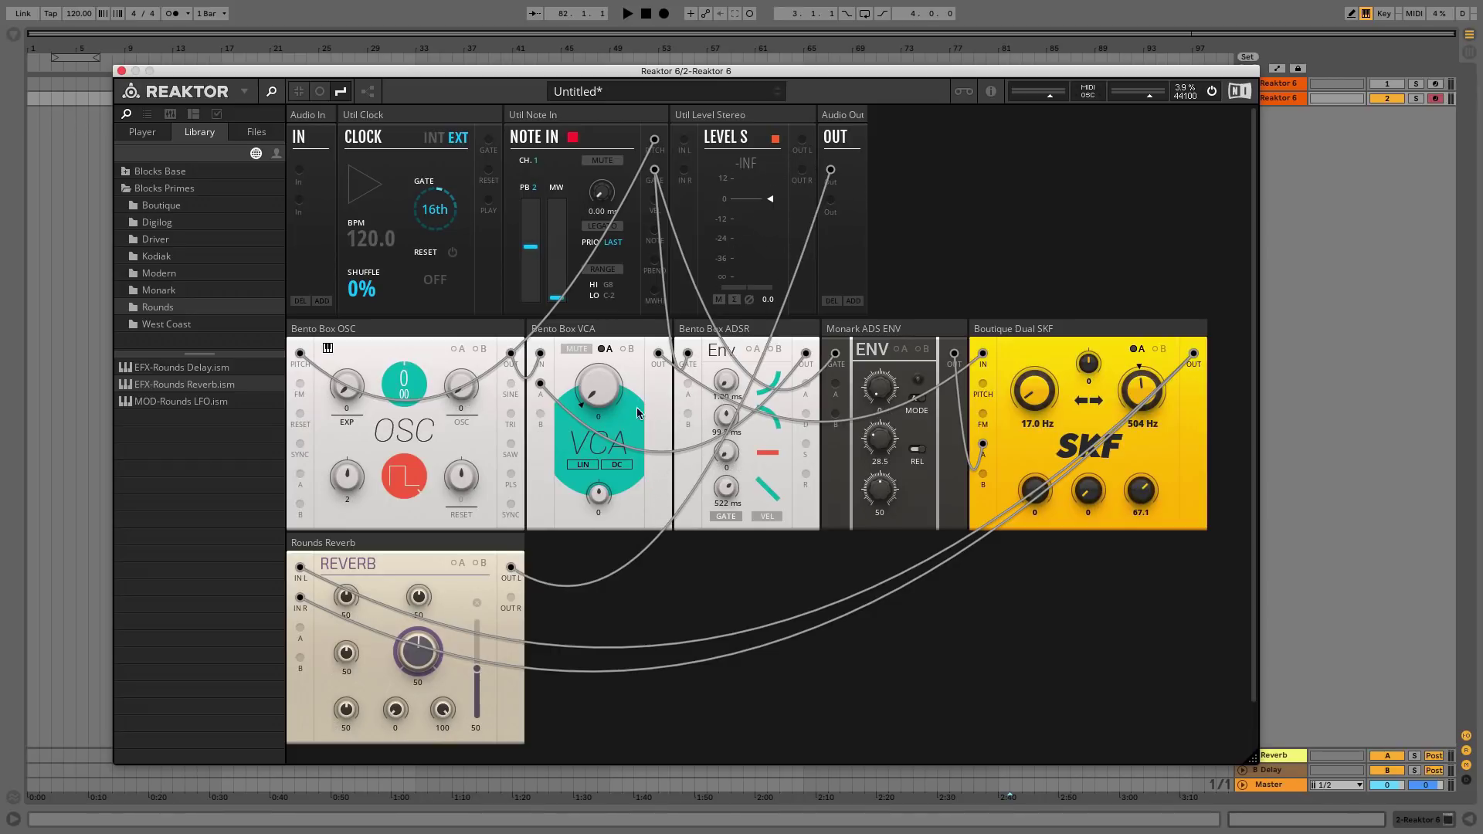
{"action": "left_click_drag", "start_coordinate": [510, 597], "coordinate": [830, 199]}
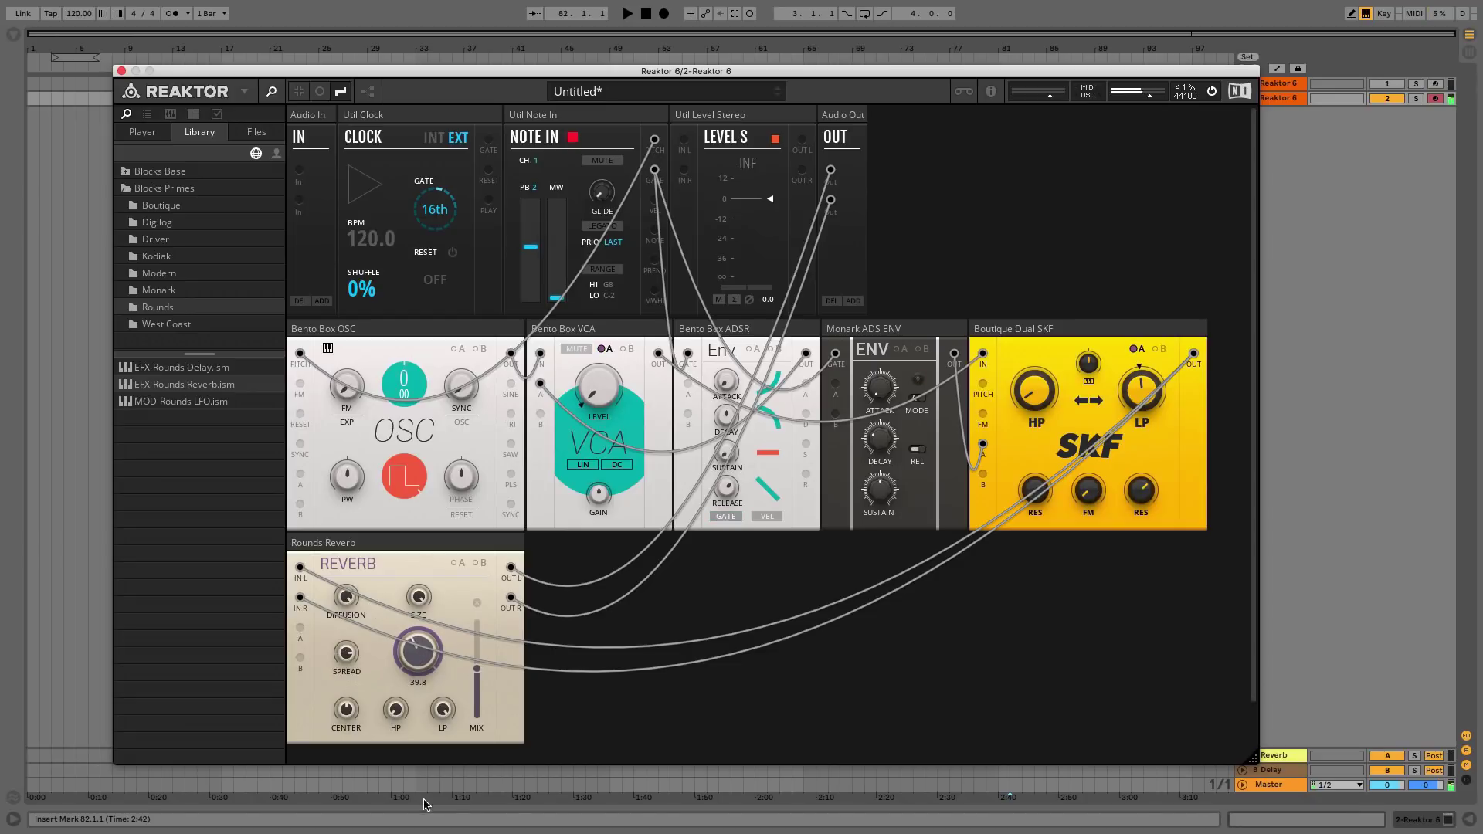
Step: Add the Bento 8 Steps Sequencer from Blocks Base, placing it beside the Rounds Reverb
{"action": "left_click", "coordinate": [1202, 597]}
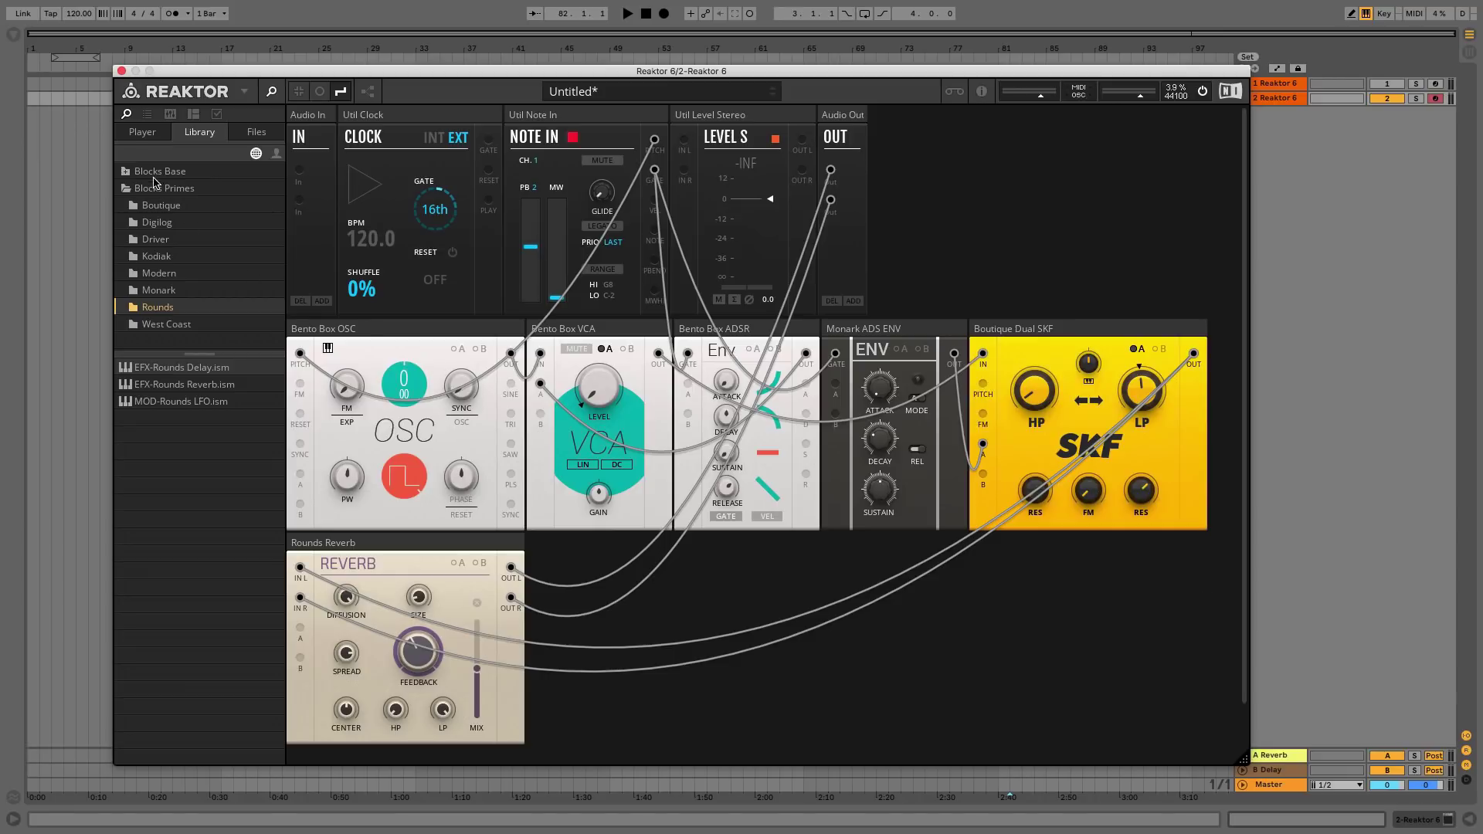
{"action": "left_click", "coordinate": [152, 173]}
{"action": "left_click", "coordinate": [157, 190]}
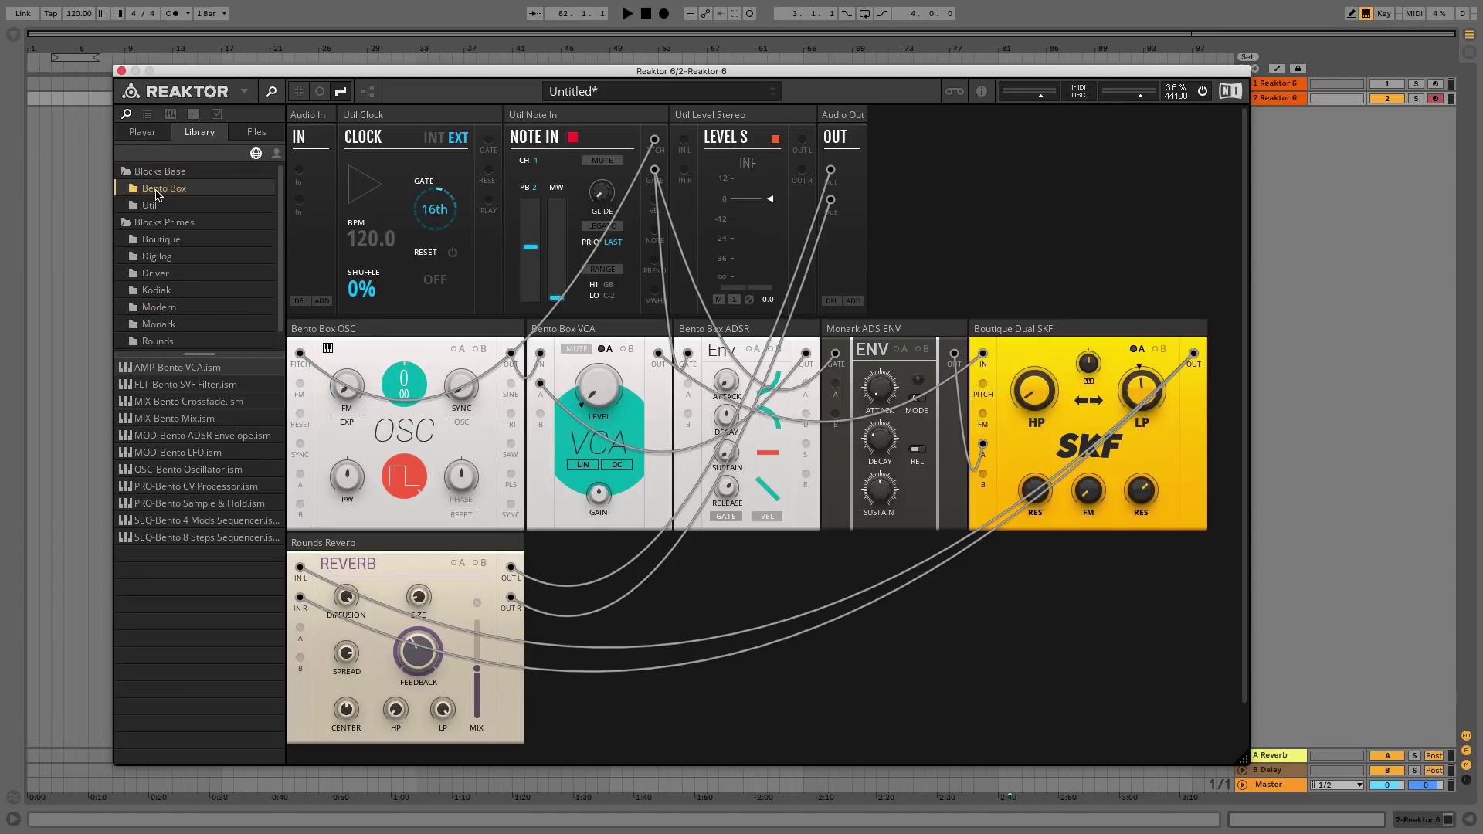
{"action": "left_click_drag", "start_coordinate": [164, 535], "coordinate": [684, 624]}
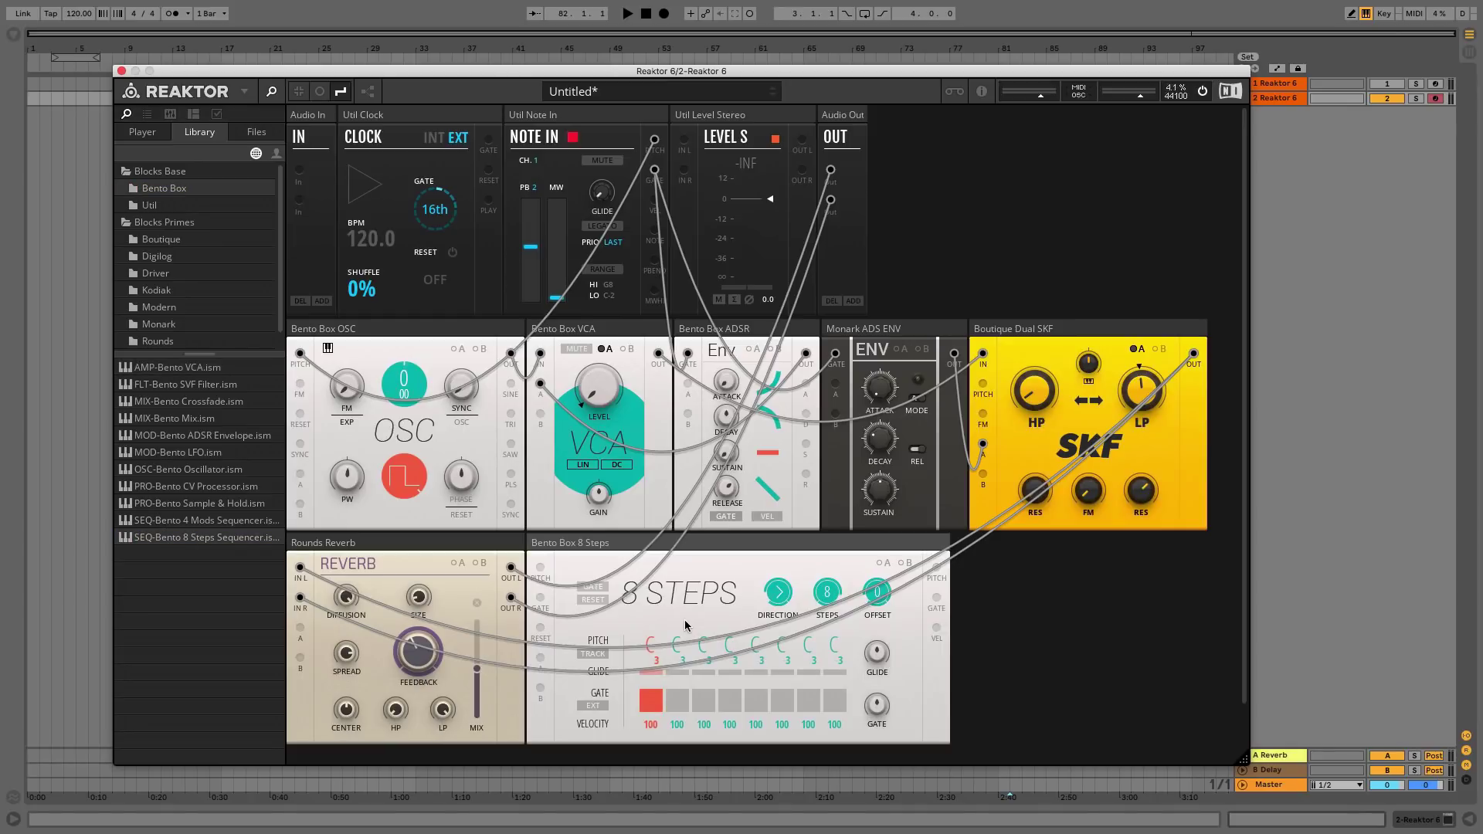
Step: Feed the sequencer with Note In pitch and Clock gate, and patch its pitch to the oscillator and its gate to both envelopes
{"action": "left_click_drag", "start_coordinate": [654, 140], "coordinate": [540, 569]}
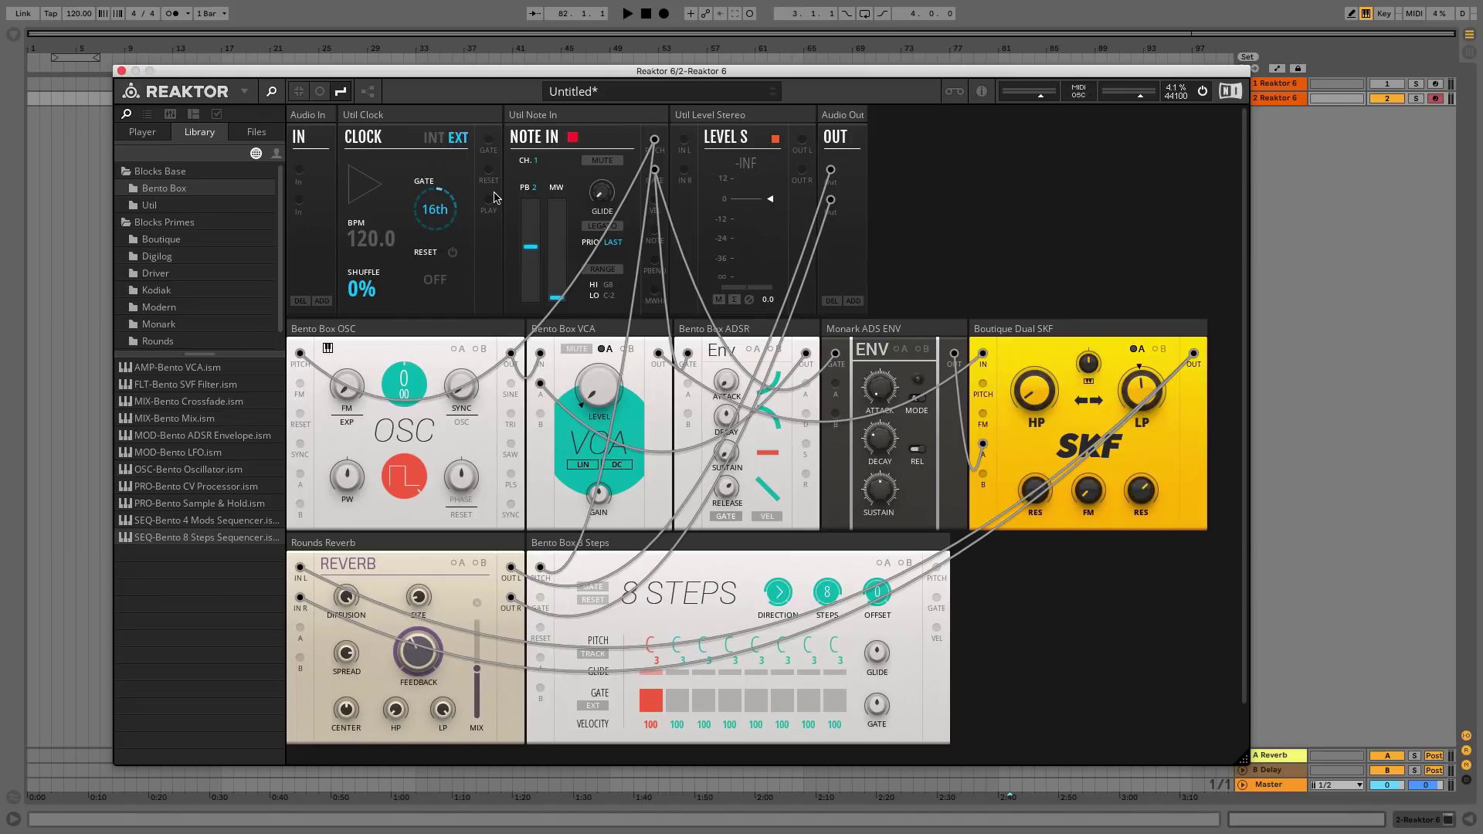
{"action": "left_click_drag", "start_coordinate": [488, 142], "coordinate": [541, 605]}
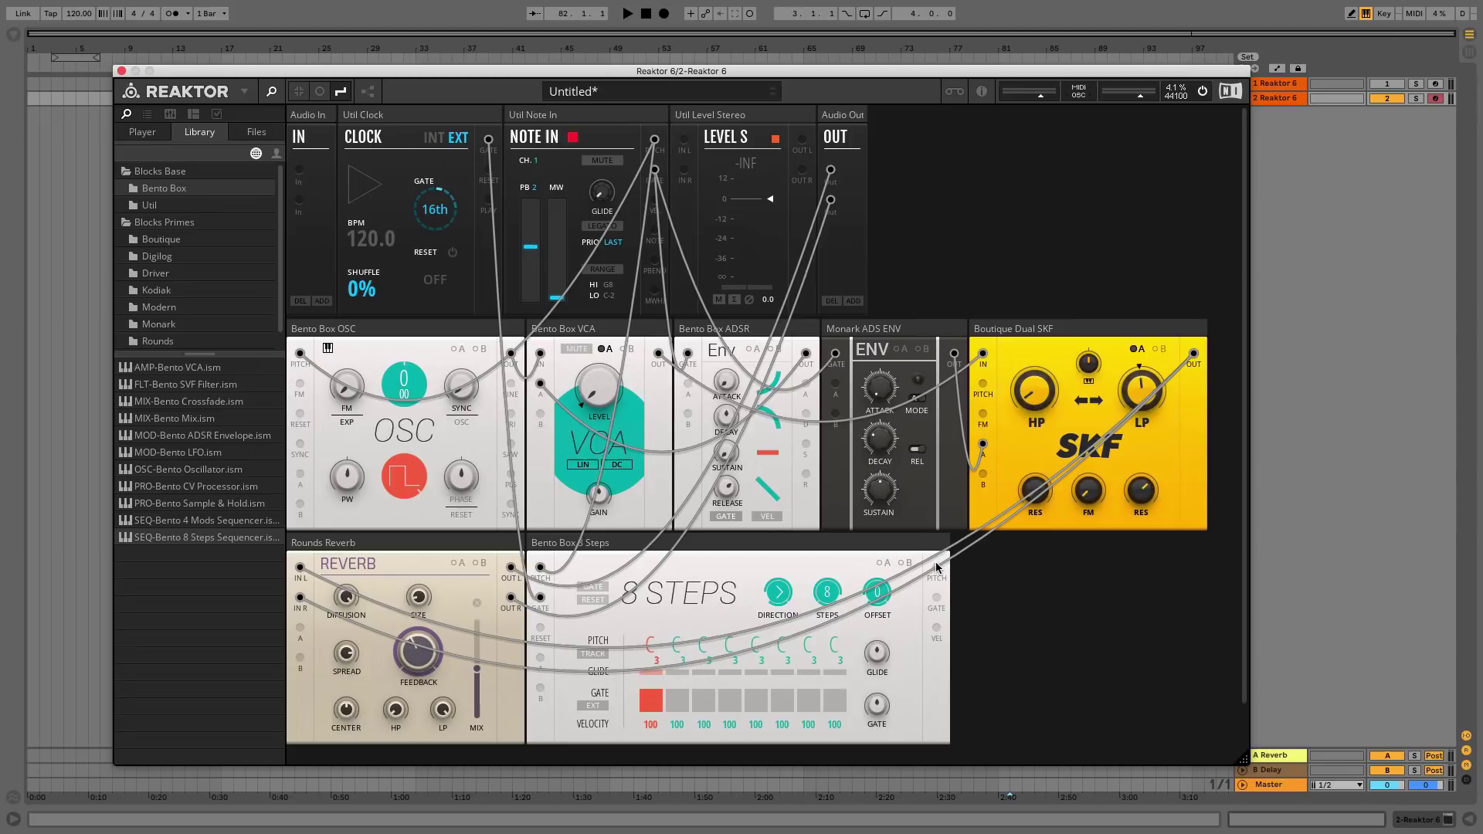
{"action": "left_click_drag", "start_coordinate": [936, 566], "coordinate": [299, 353]}
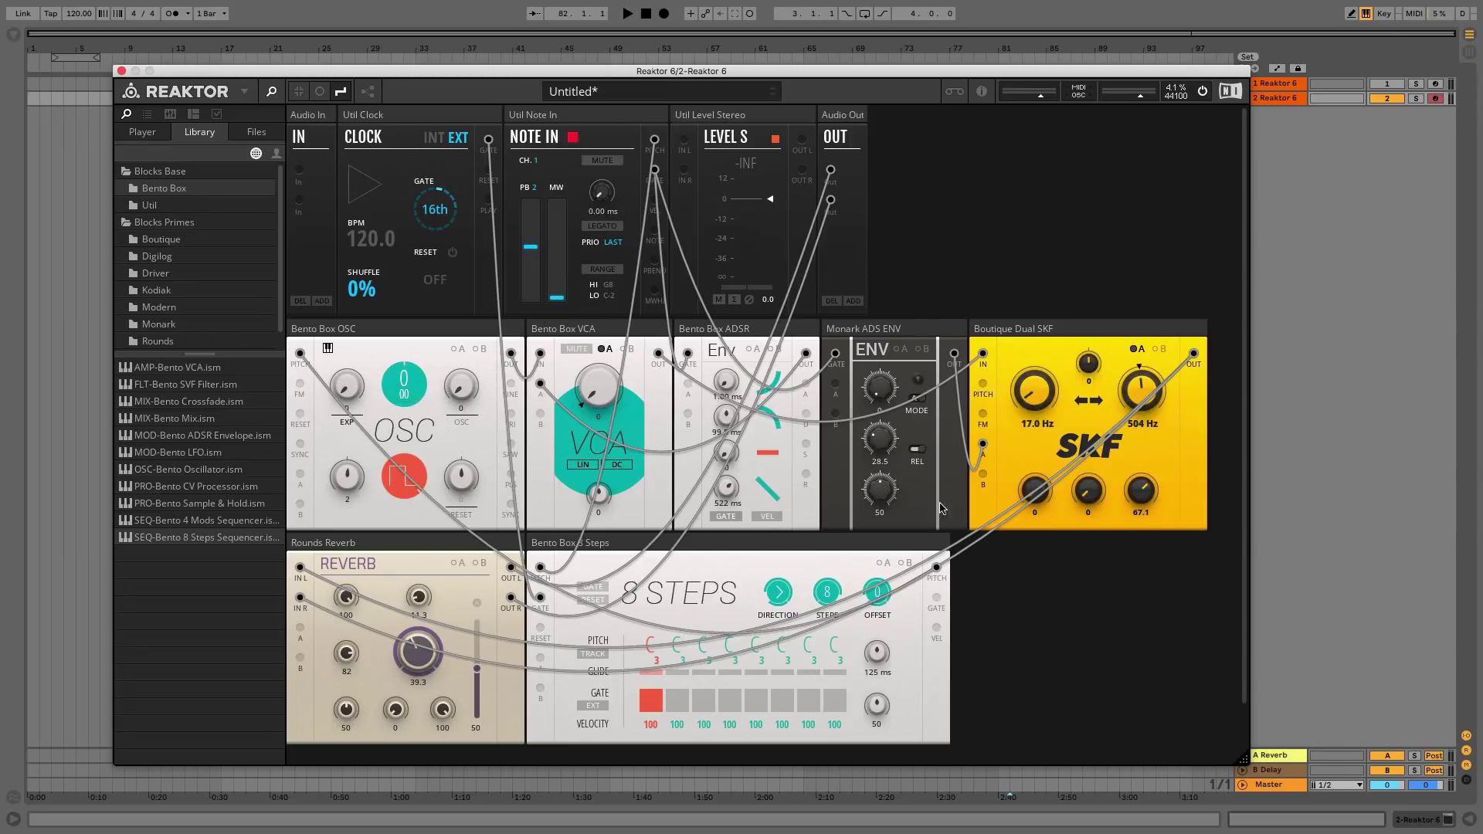
{"action": "left_click_drag", "start_coordinate": [936, 598], "coordinate": [836, 357]}
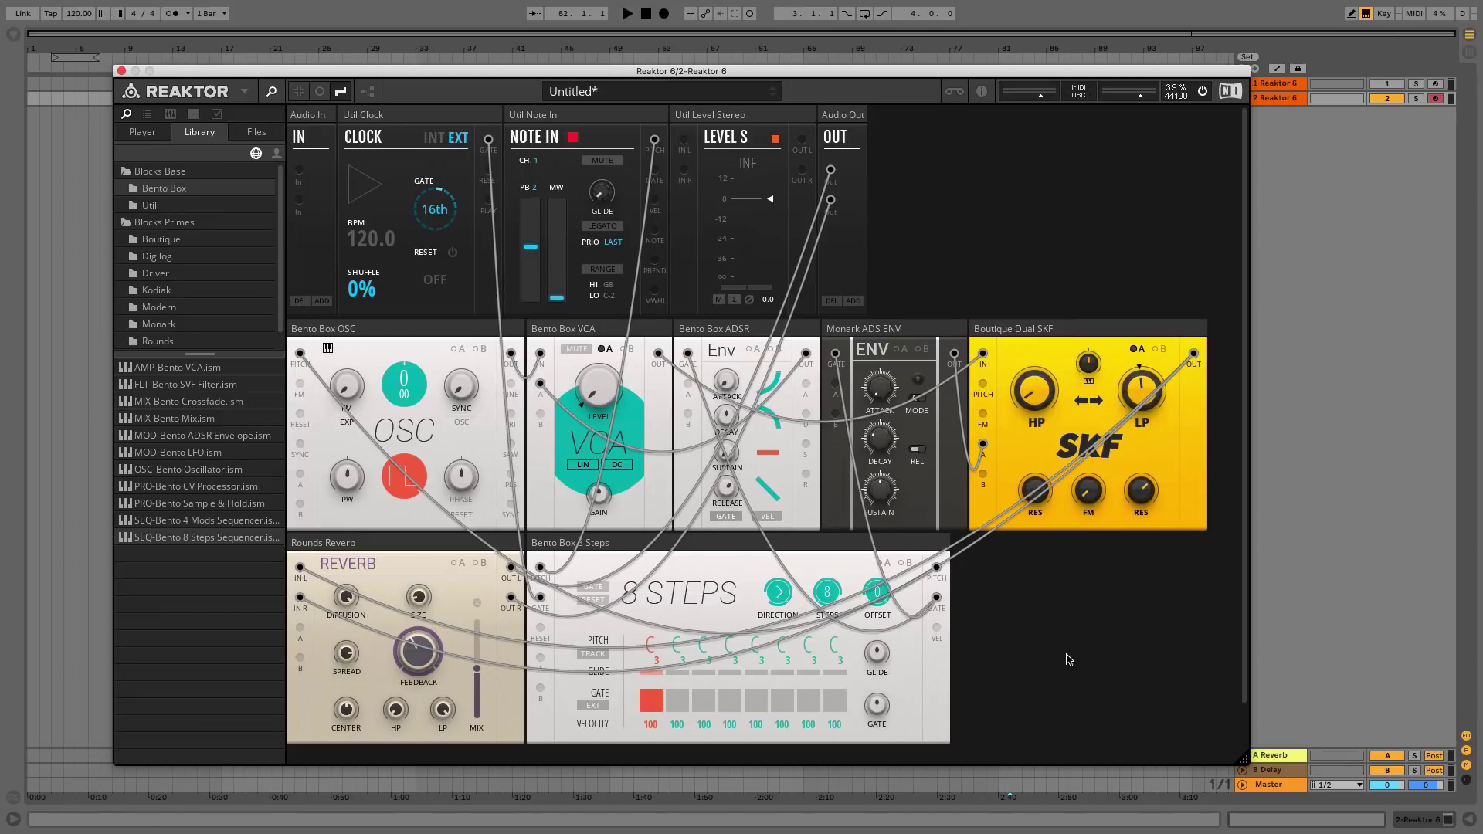
Step: Start playback and activate the gates on sequencer steps 4 and 7, with step 4 pitched to G3 and step 7 to F3
{"action": "key", "text": "space"}
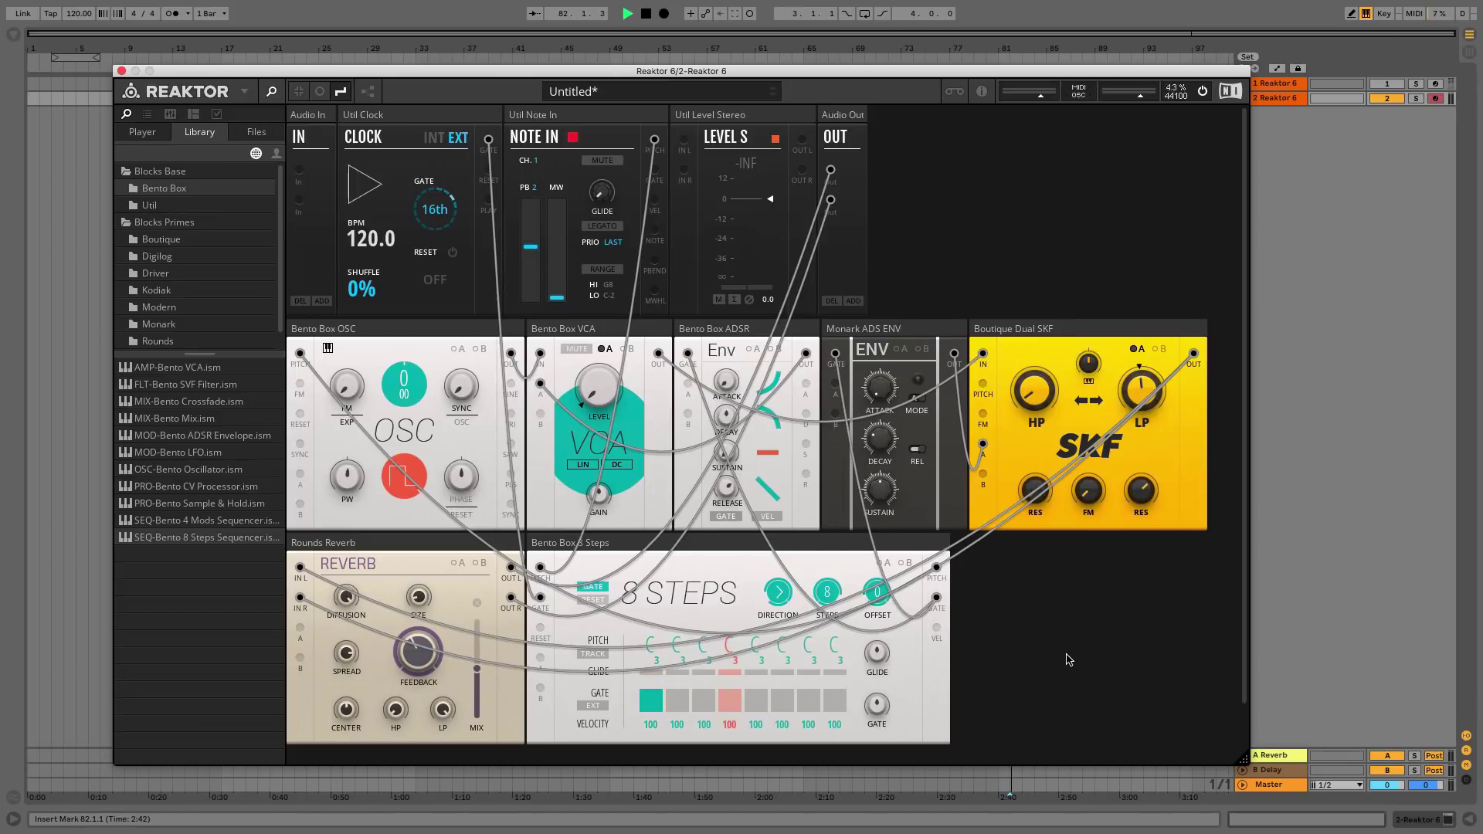
{"action": "left_click", "coordinate": [729, 700]}
{"action": "left_click", "coordinate": [807, 703]}
{"action": "left_click_drag", "start_coordinate": [729, 657], "coordinate": [811, 629]}
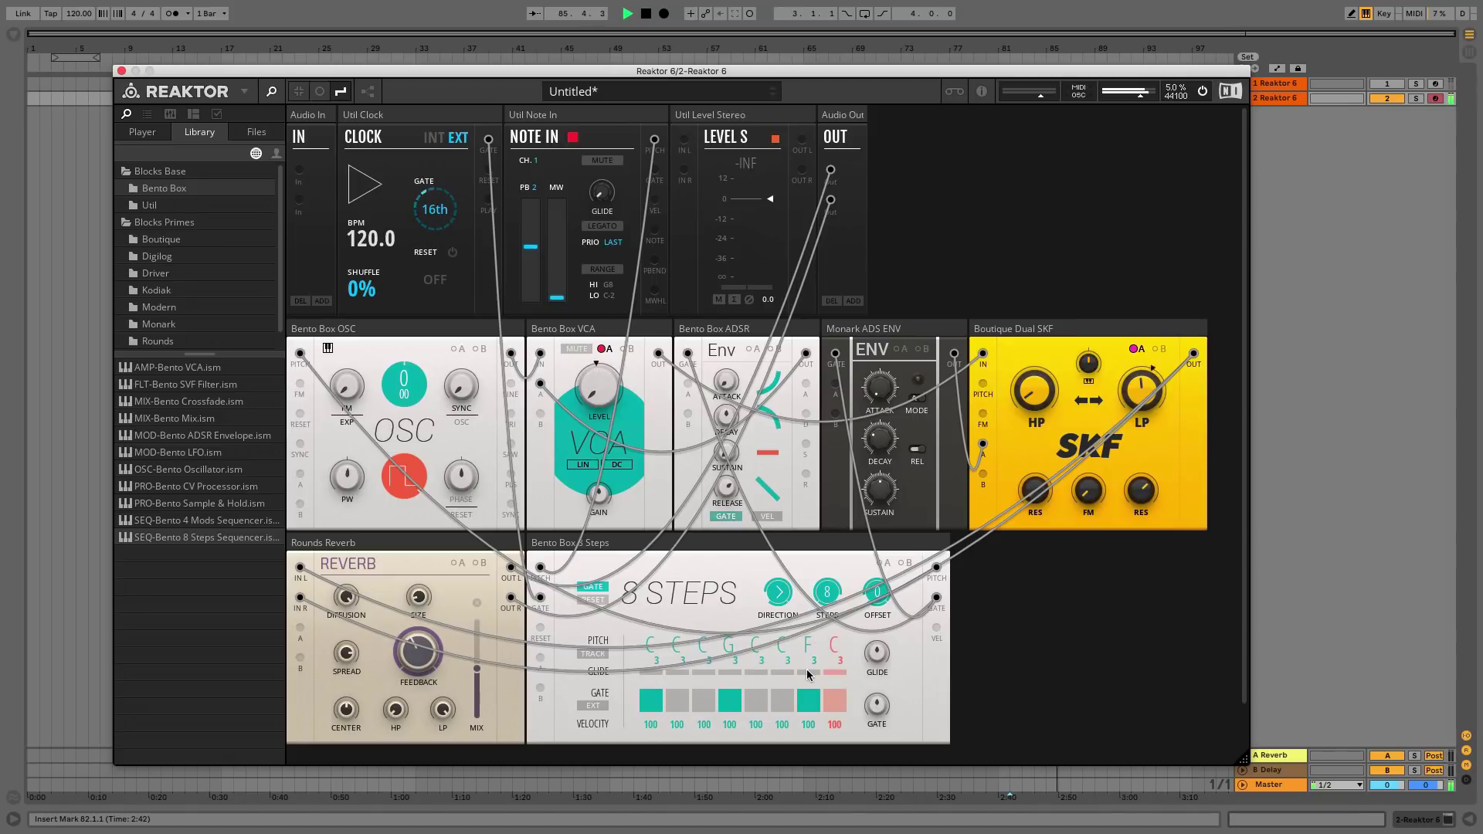
Step: Enable glide on sequencer step 4, set the glide time to 11.1 ms and gate to 51.5, and audition the sequence
{"action": "left_click", "coordinate": [729, 672]}
{"action": "mouse_move", "coordinate": [878, 658]}
{"action": "left_mouse_down"}
{"action": "mouse_move", "coordinate": [883, 600]}
{"action": "mouse_move", "coordinate": [875, 657]}
{"action": "left_mouse_up"}
{"action": "left_click_drag", "start_coordinate": [875, 703], "coordinate": [880, 742]}
{"action": "left_click_drag", "start_coordinate": [877, 653], "coordinate": [876, 670]}
{"action": "left_click_drag", "start_coordinate": [887, 584], "coordinate": [869, 621]}
{"action": "key", "text": "space"}
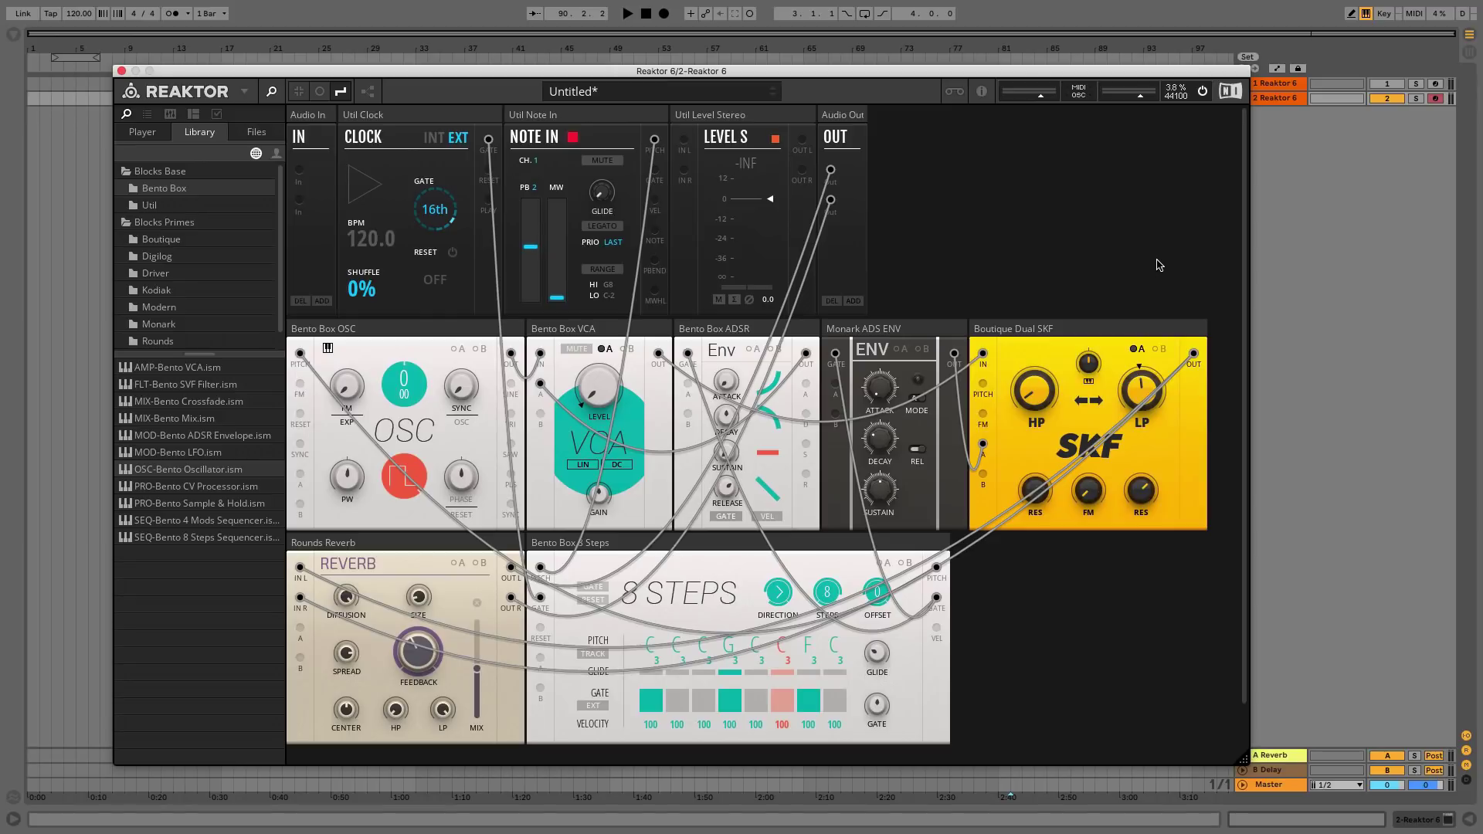
{"action": "key", "text": "space"}
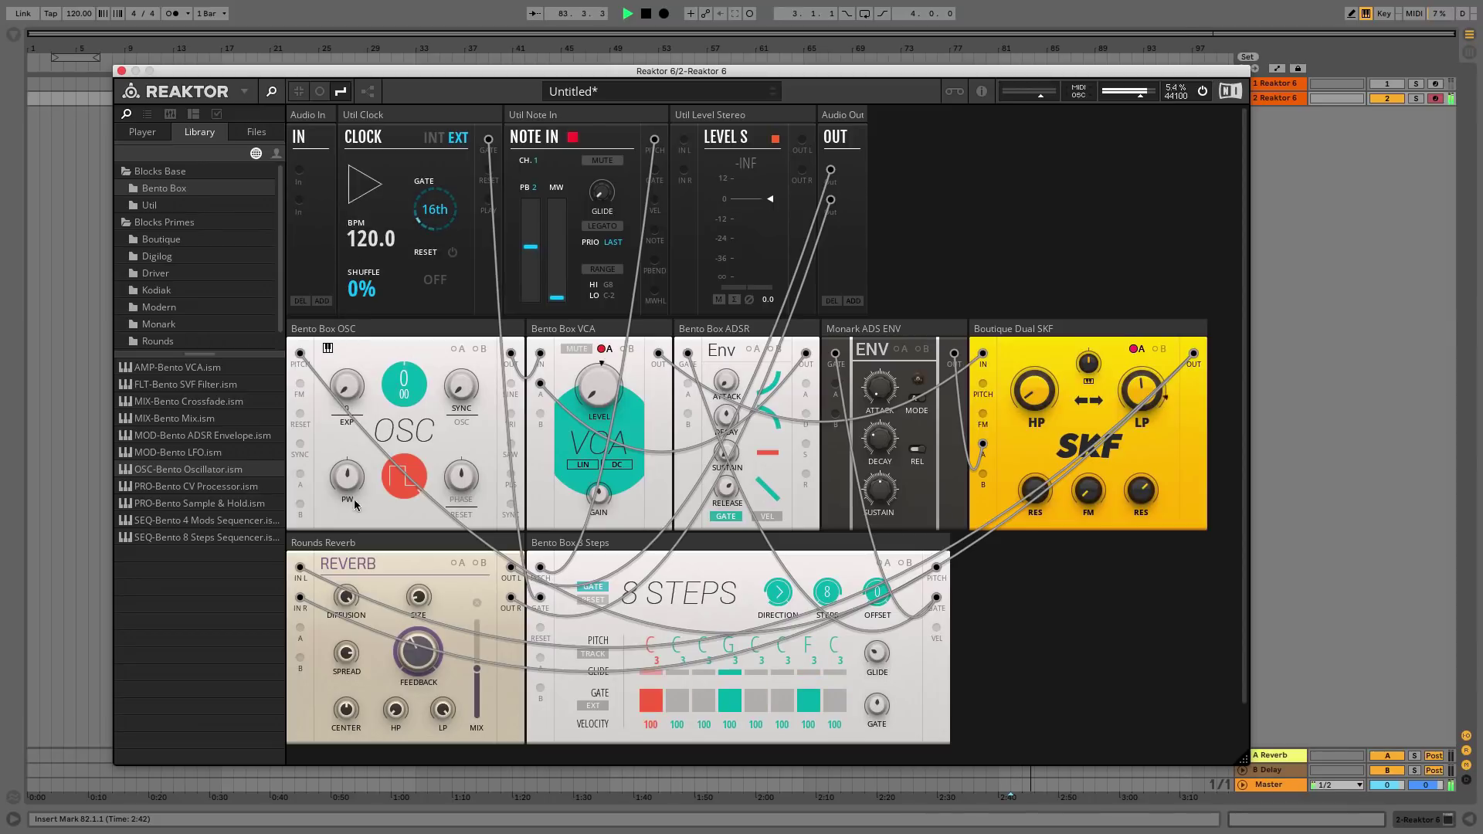
{"action": "key", "text": "space"}
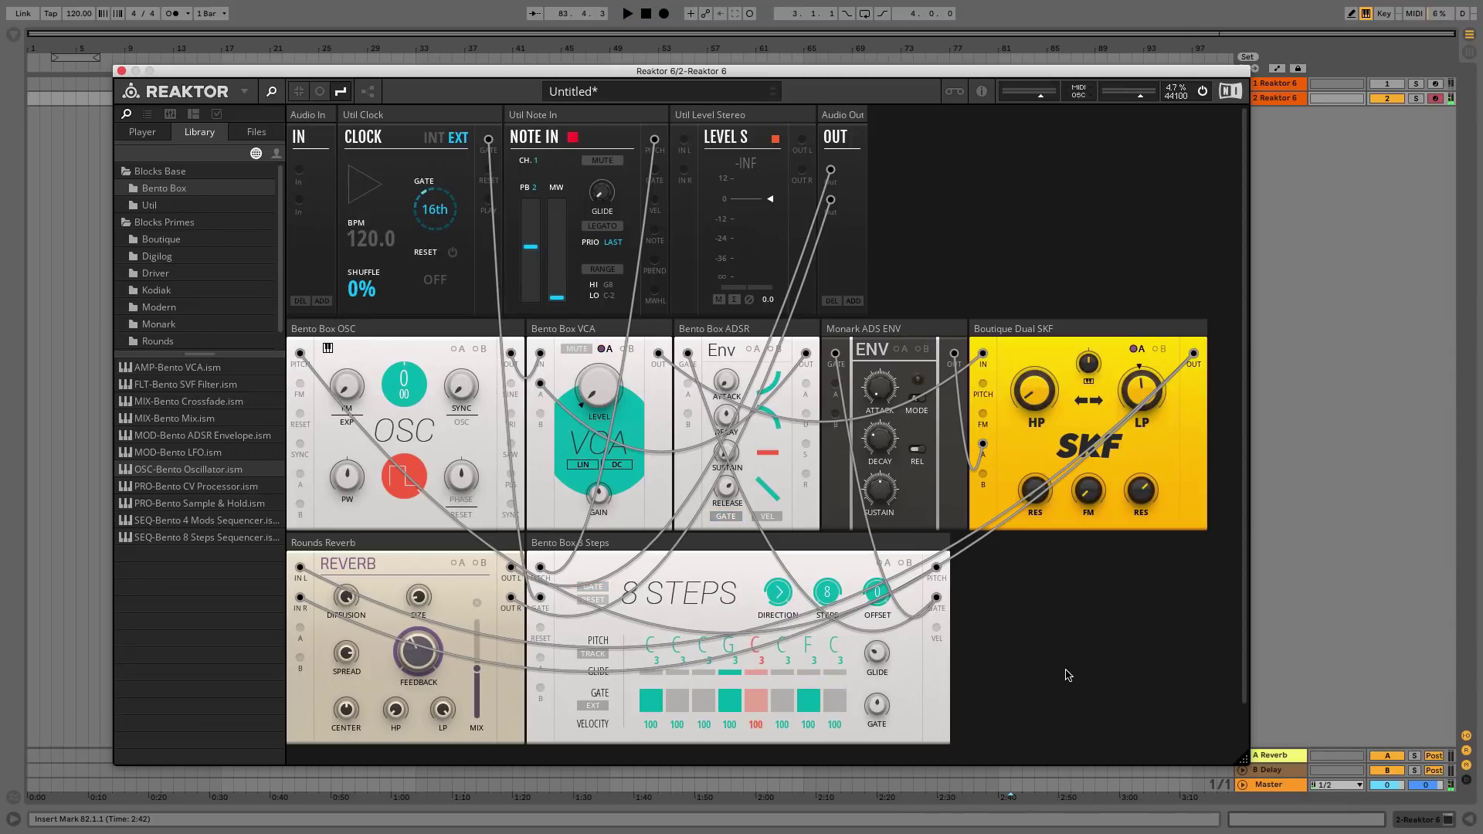
Step: Add a second Bento Oscillator beside the sequencer, driven by the sequencer's pitch, and patch its output to the first oscillator's FM input
{"action": "left_click_drag", "start_coordinate": [162, 475], "coordinate": [1018, 612]}
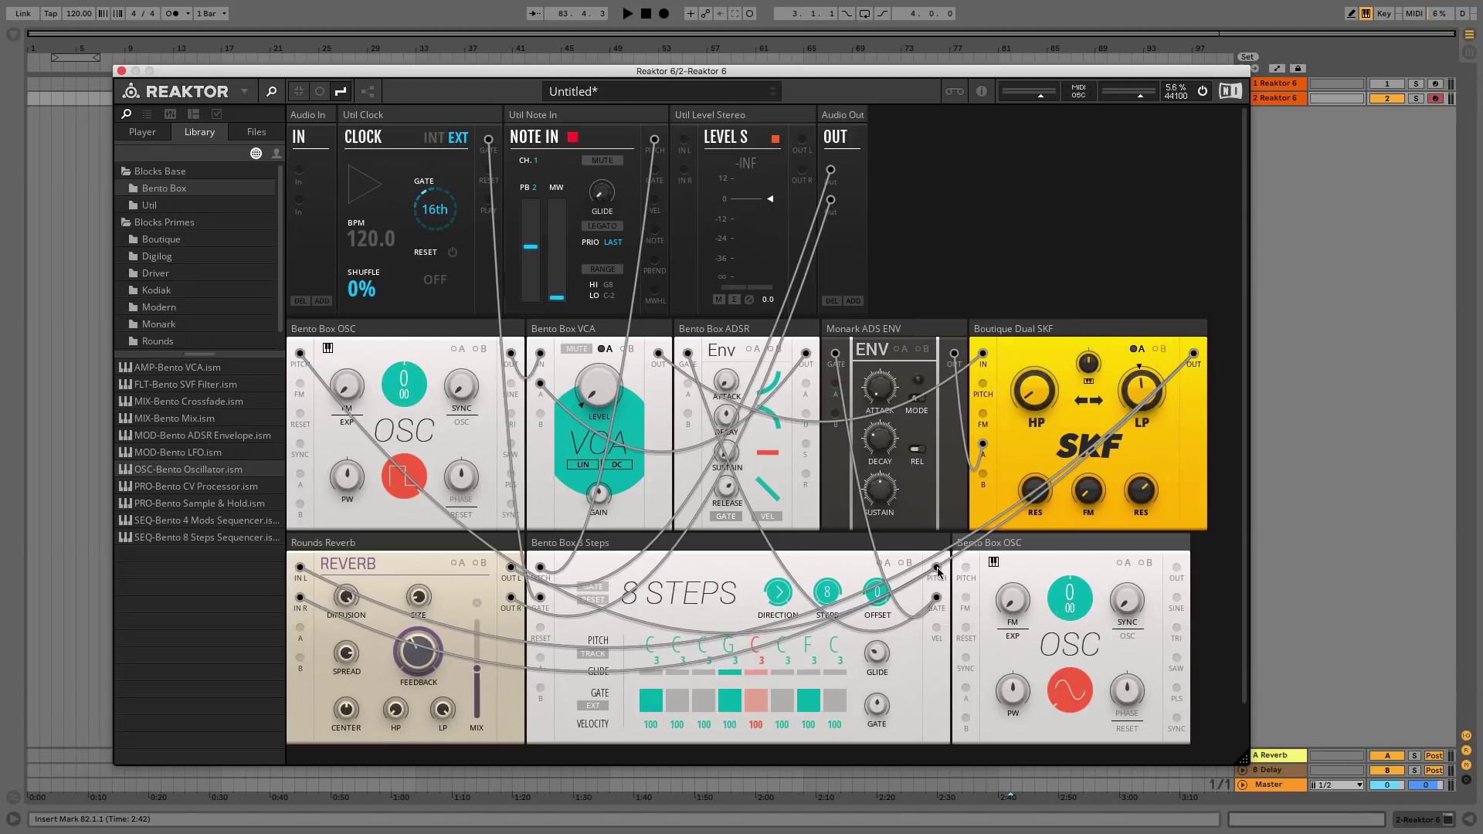
{"action": "left_click_drag", "start_coordinate": [936, 568], "coordinate": [965, 572]}
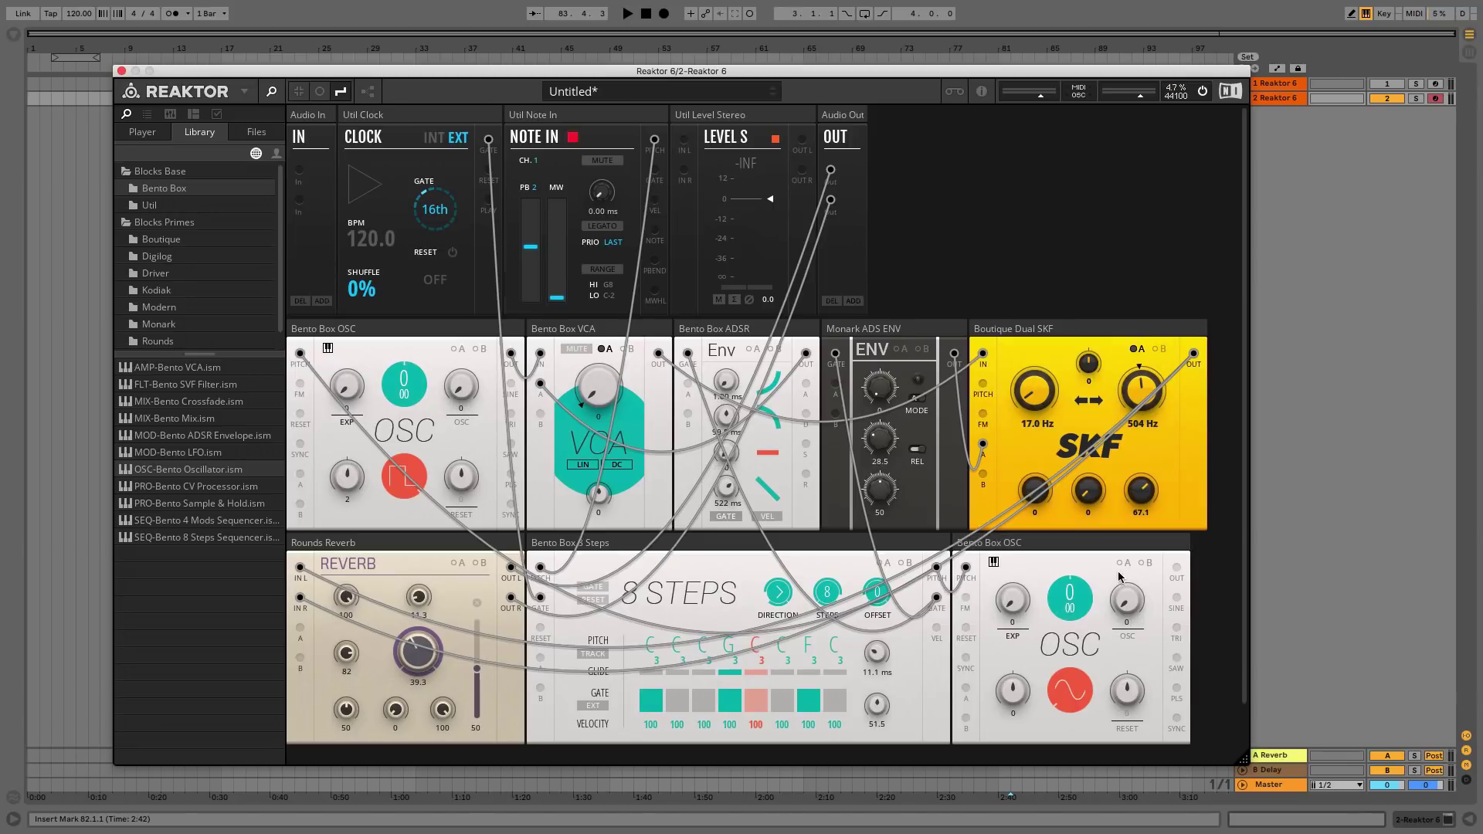
{"action": "left_click_drag", "start_coordinate": [1176, 568], "coordinate": [300, 385]}
Step: While the sequence plays, set the first oscillator's FM amount to 25.3 and its pitch offset to 2, and stop playback
{"action": "key", "text": "space"}
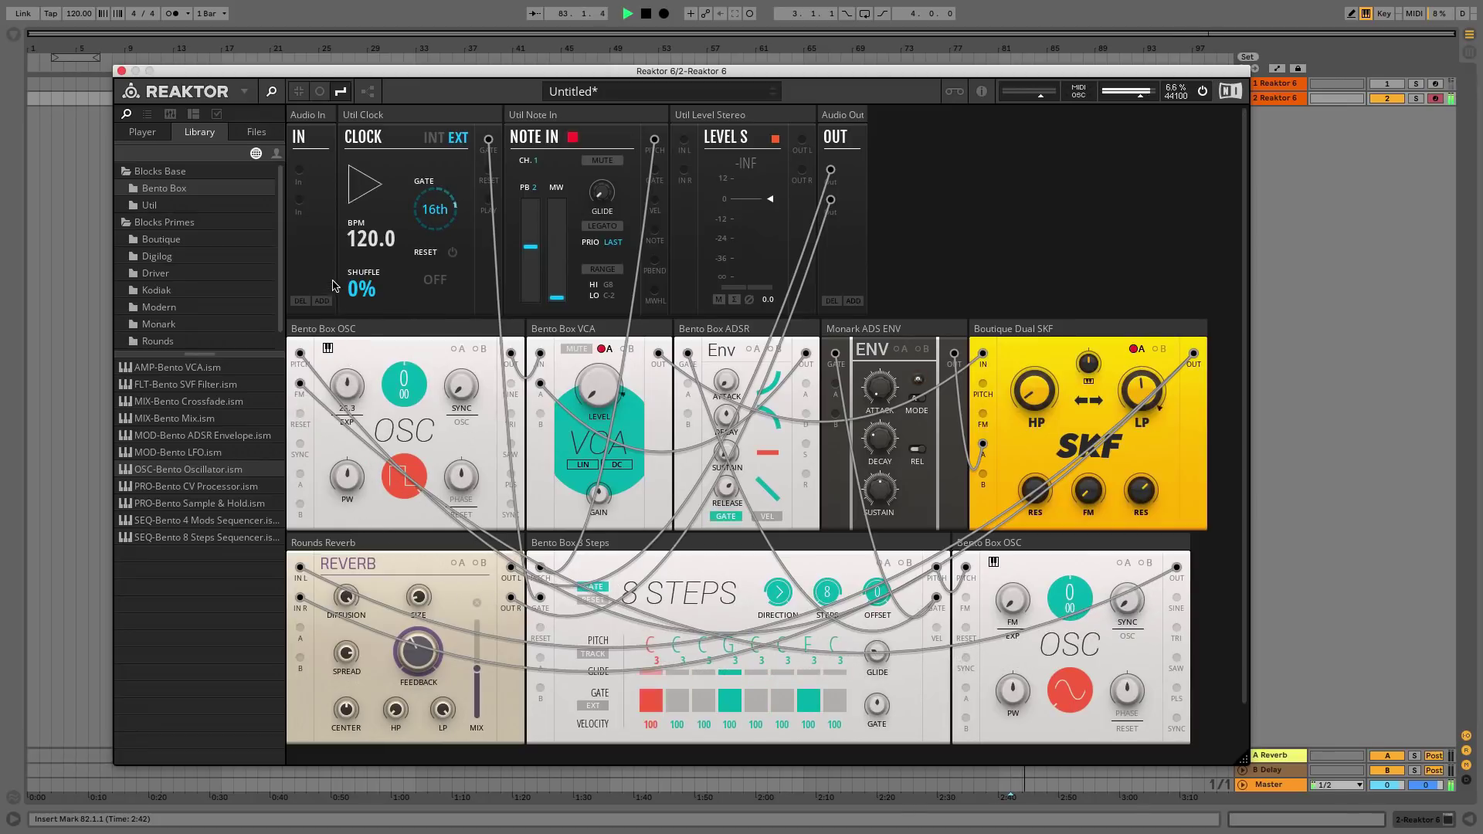
{"action": "left_click_drag", "start_coordinate": [405, 384], "coordinate": [405, 369]}
{"action": "key", "text": "space"}
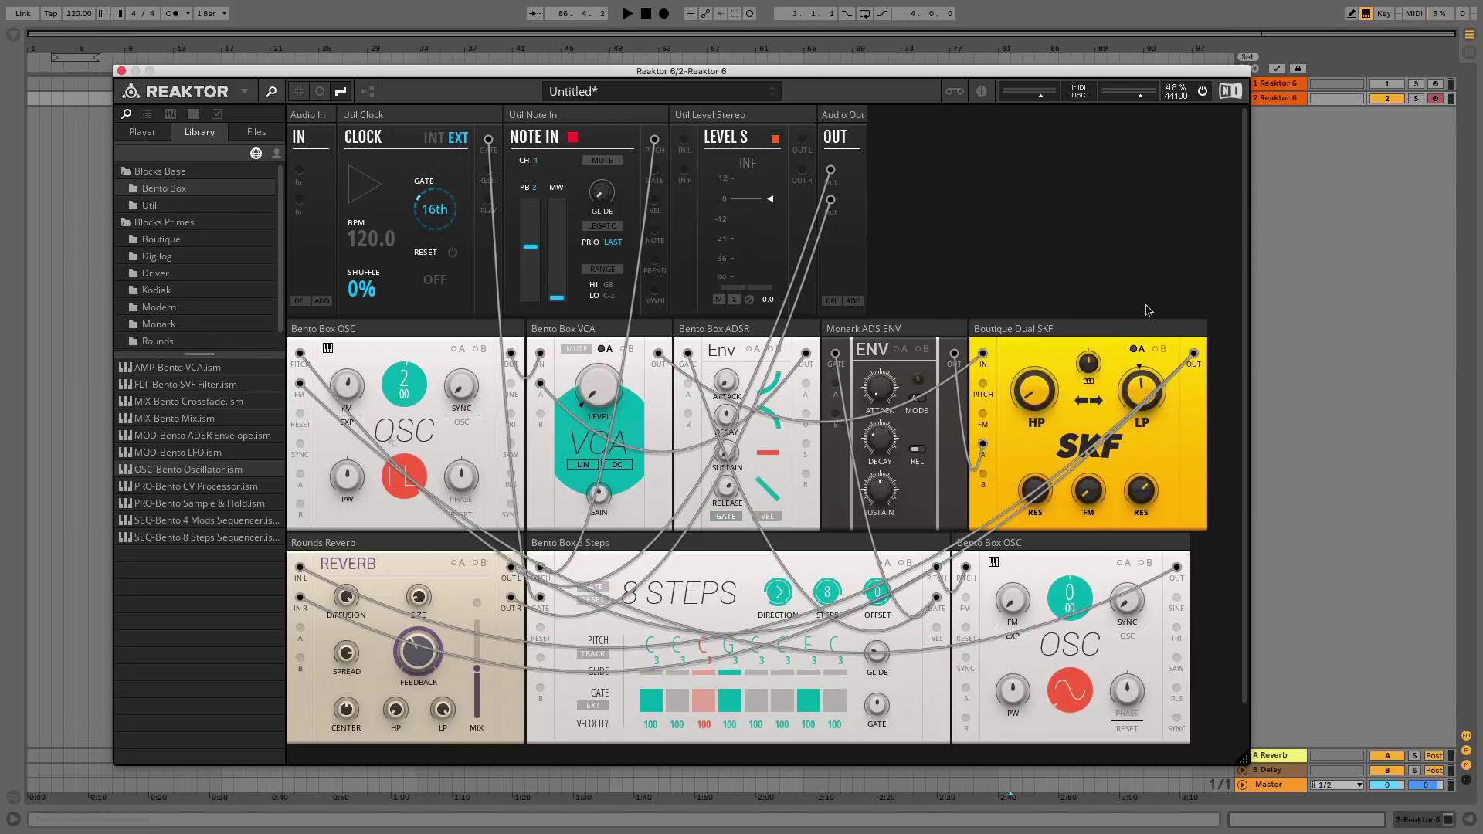
Step: Turn on the info hints for the rack's controls and ports
{"action": "left_click", "coordinate": [982, 91]}
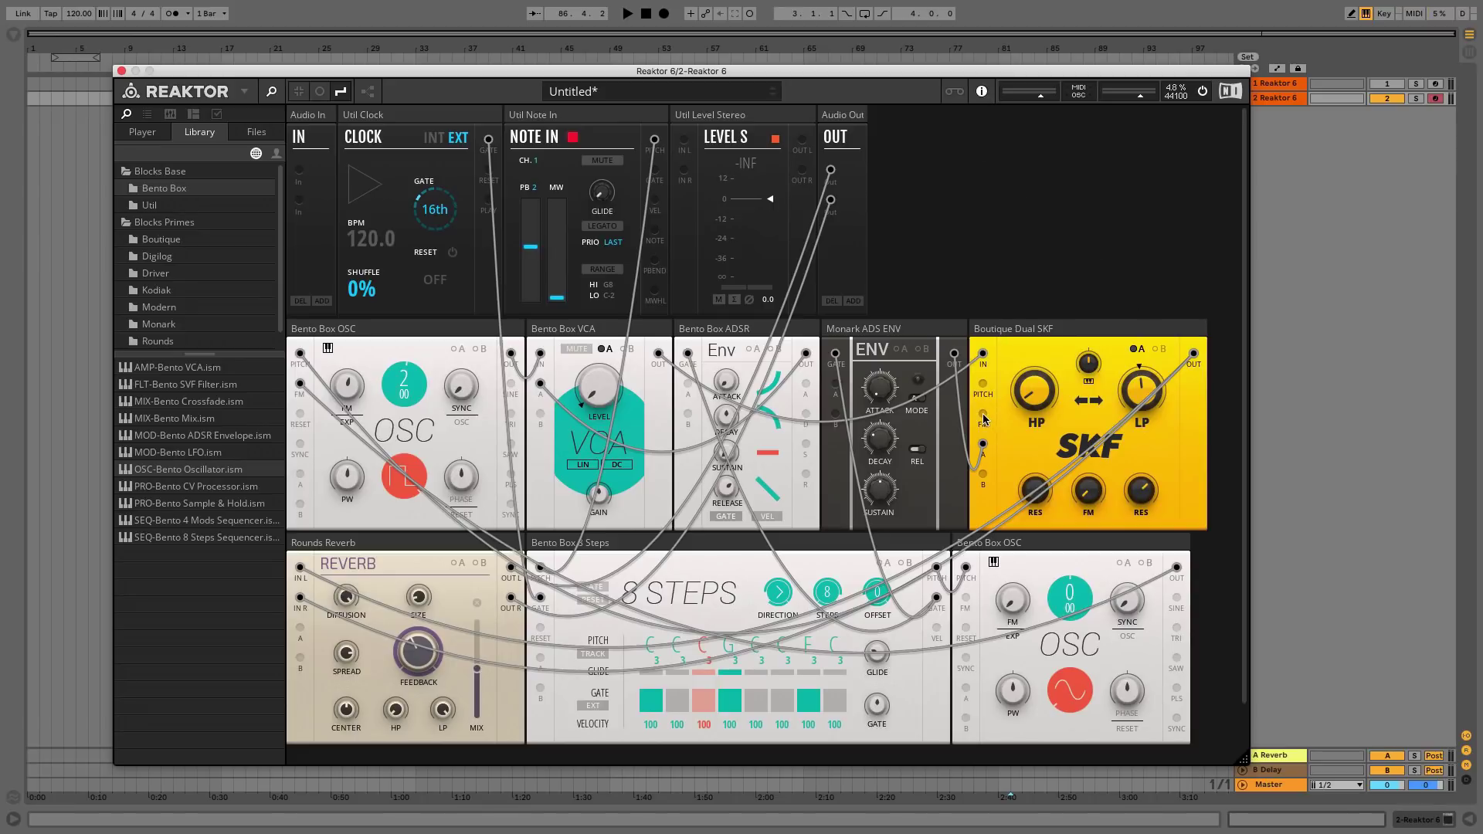